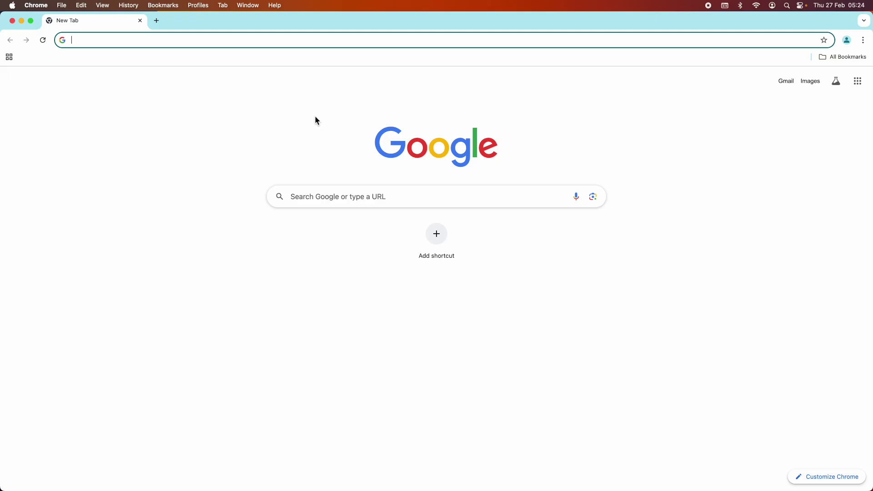
text(code.visualstudio.com)
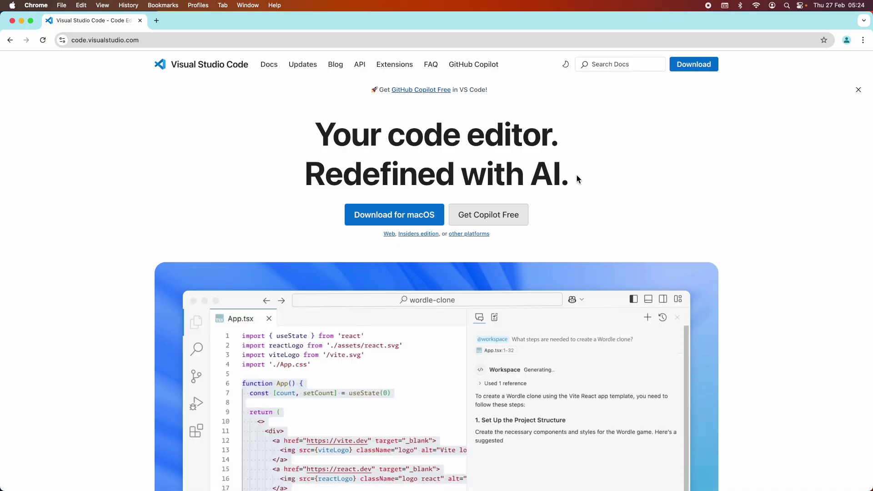
scroll(576, 175, down, 2)
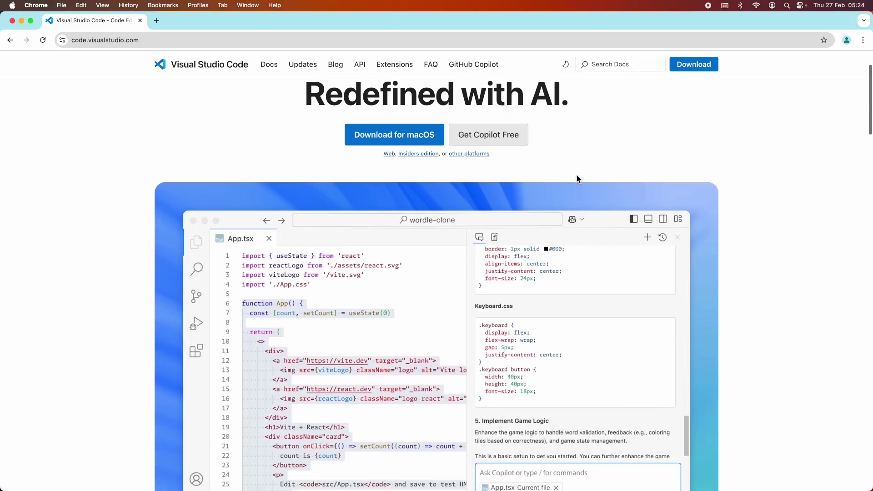
scroll(577, 178, down, 2)
scroll(576, 179, down, 1)
scroll(577, 179, down, 2)
scroll(576, 178, down, 3)
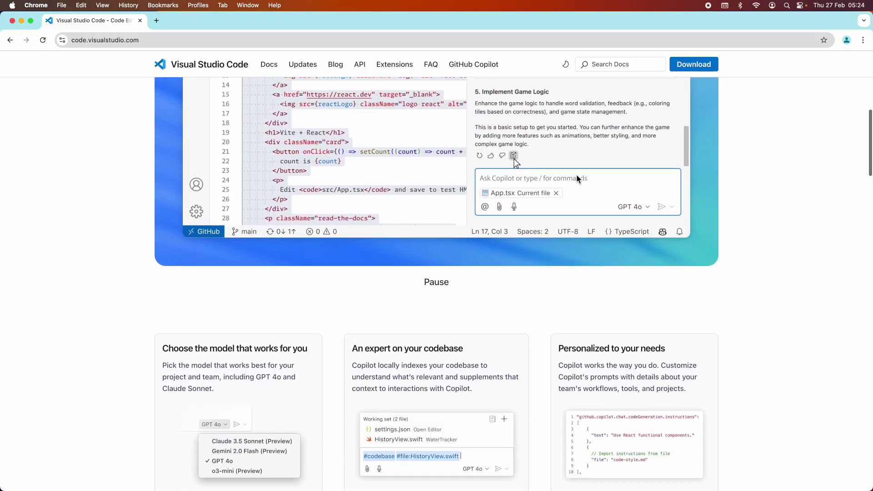
scroll(576, 178, down, 2)
scroll(576, 179, down, 1)
scroll(576, 178, down, 5)
scroll(576, 179, down, 1)
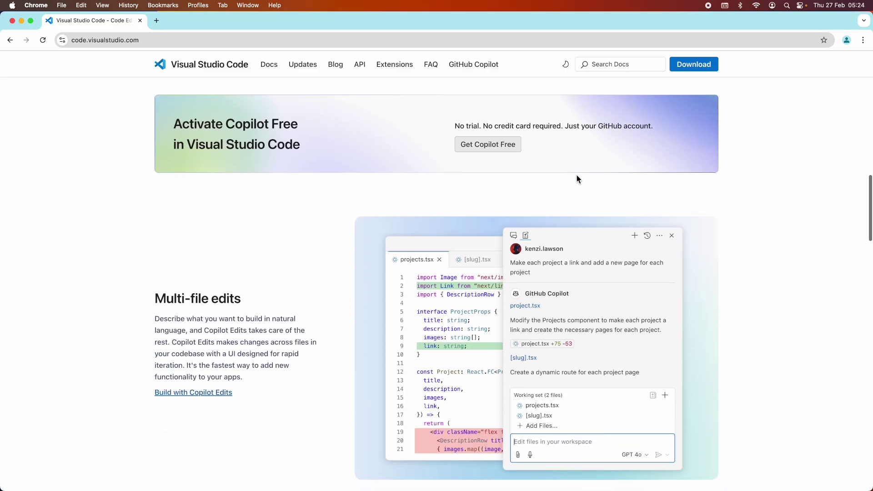
scroll(577, 178, down, 1)
scroll(576, 179, down, 1)
scroll(577, 179, down, 1)
scroll(576, 180, down, 3)
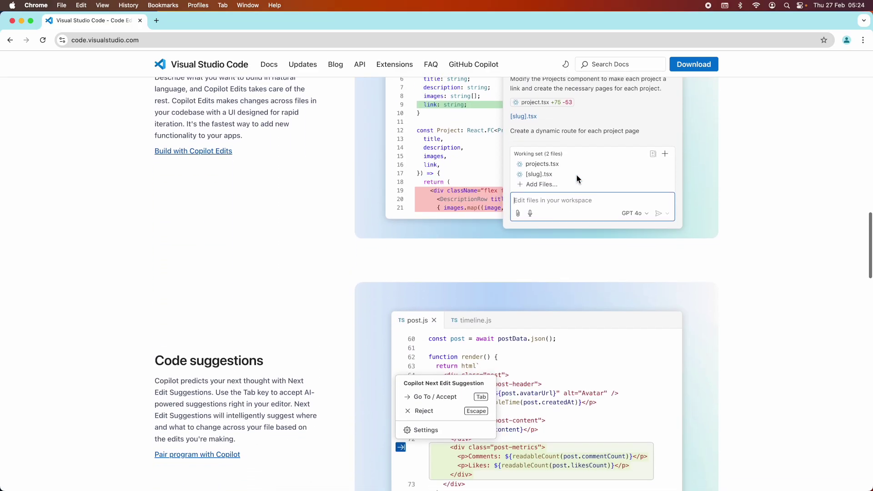
scroll(576, 179, down, 1)
scroll(576, 179, down, 1)
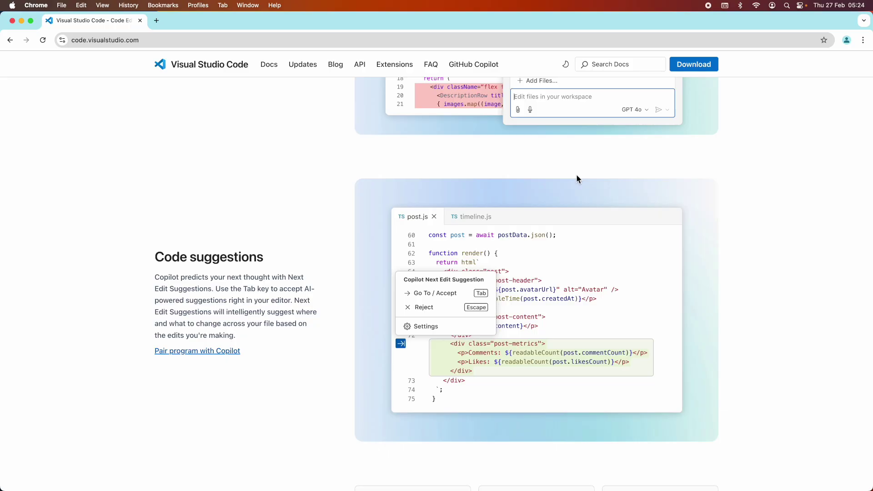
scroll(576, 179, down, 3)
scroll(577, 180, down, 4)
scroll(578, 180, down, 4)
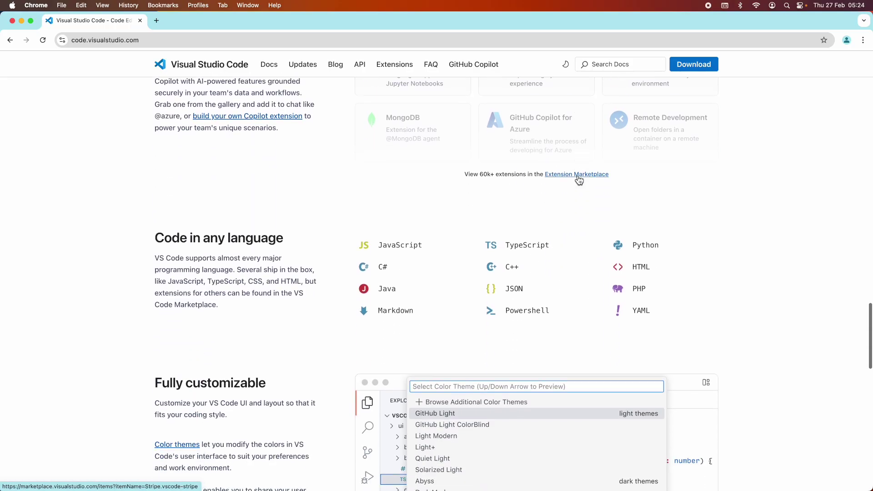
scroll(577, 179, up, 3)
scroll(578, 180, up, 2)
scroll(577, 176, up, 1)
scroll(577, 176, up, 3)
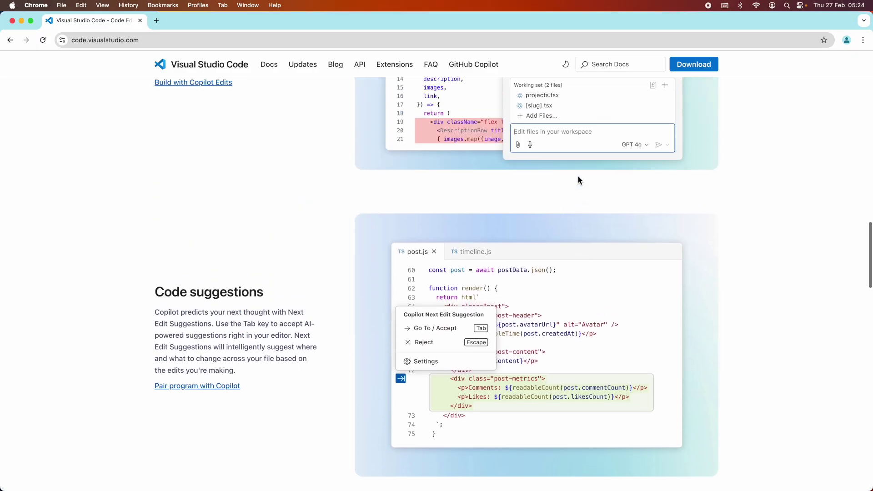
scroll(578, 175, up, 3)
scroll(578, 176, up, 1)
scroll(578, 175, up, 1)
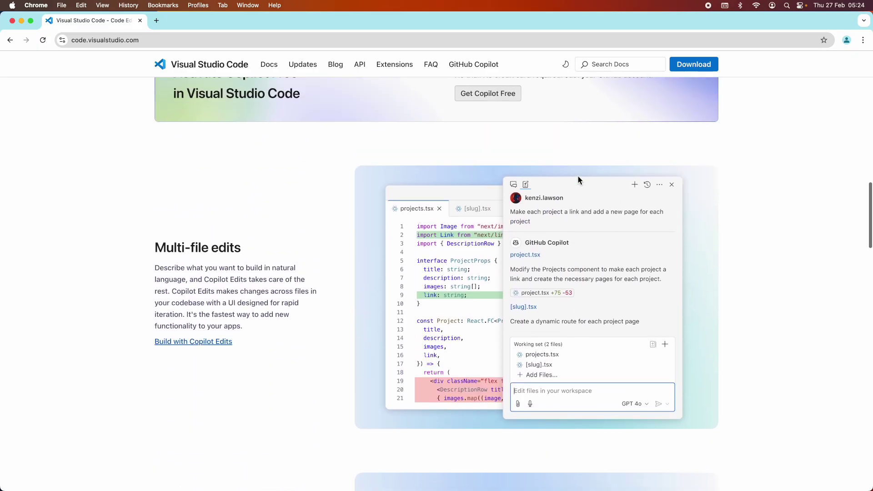
scroll(578, 175, up, 2)
scroll(578, 176, up, 3)
scroll(577, 175, up, 1)
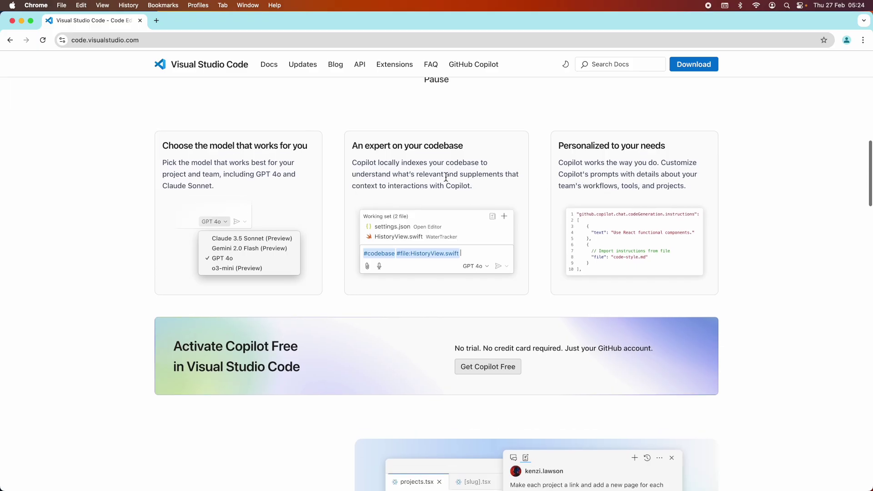
scroll(445, 177, up, 3)
scroll(446, 177, up, 2)
scroll(445, 177, up, 3)
scroll(447, 176, up, 2)
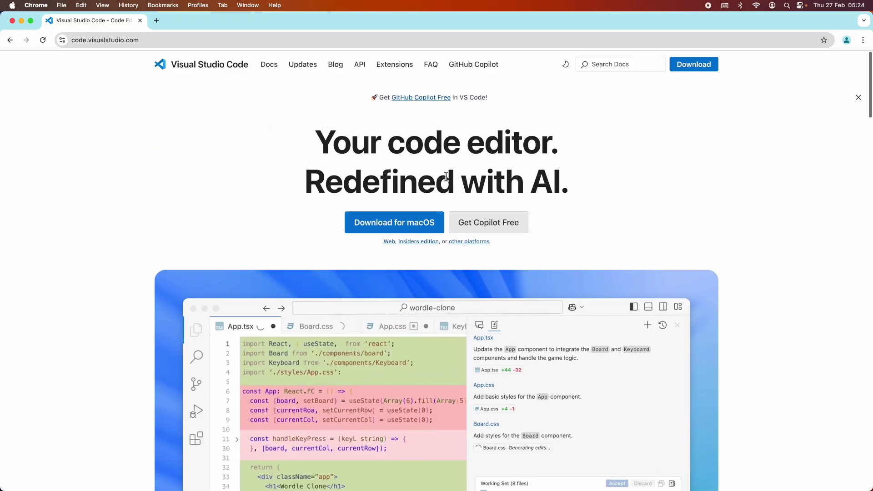
scroll(445, 176, down, 1)
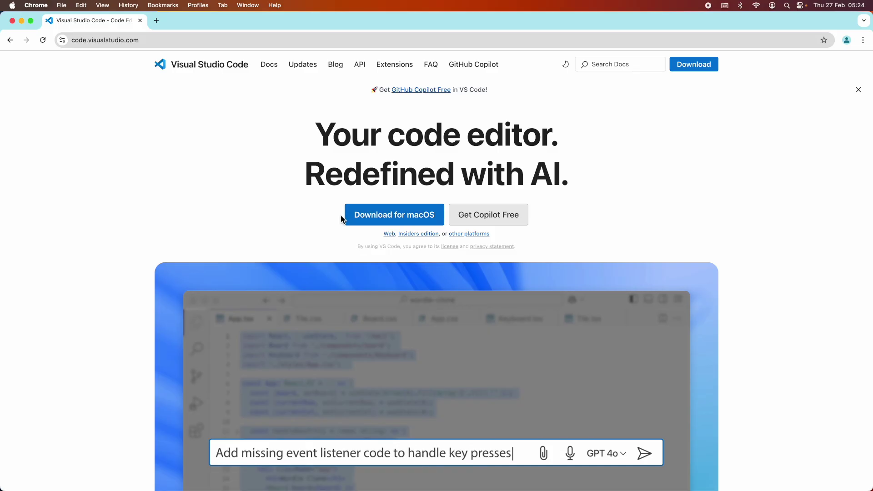
Download VS Code for macOS into Downloads and confirm the download finished.
click(396, 216)
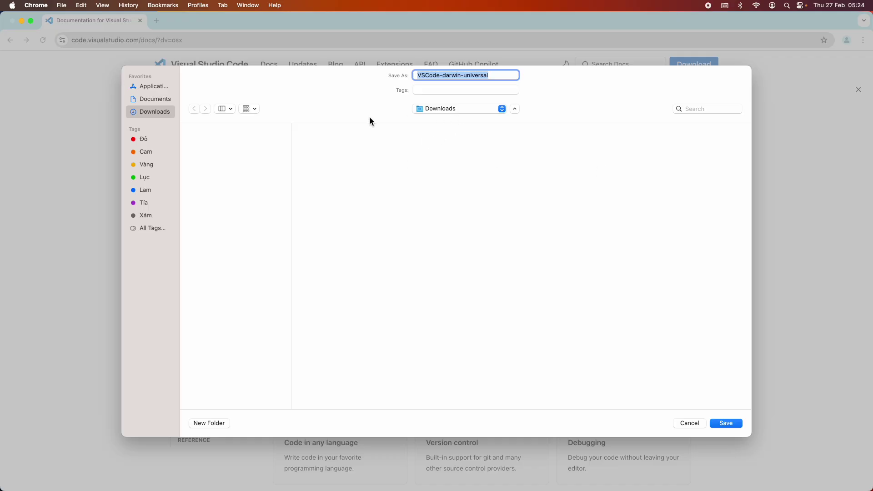
click(726, 423)
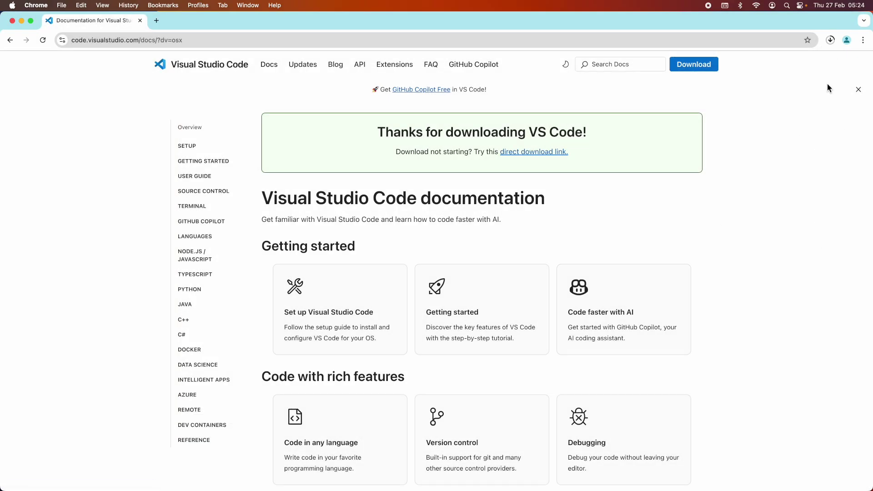
click(831, 39)
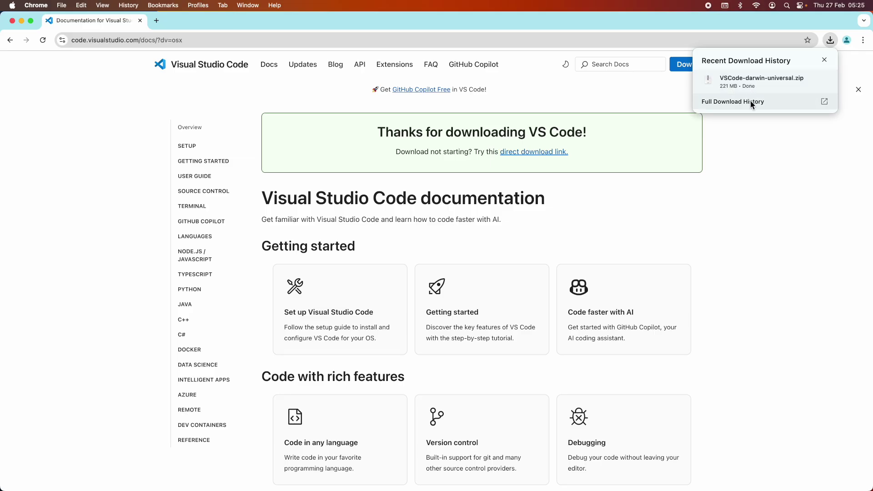
mouse_move(757, 81)
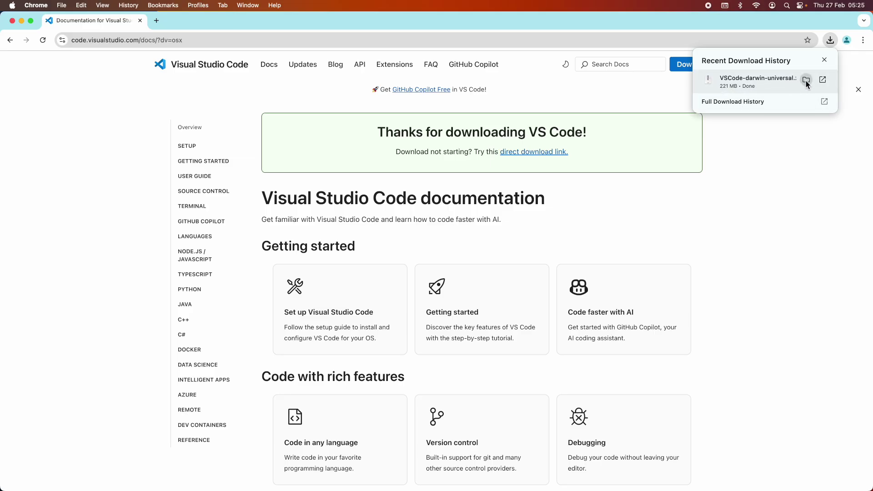
Extract VSCode-darwin-universal.zip in the Downloads Finder window to reveal the Visual Studio Code app.
click(806, 81)
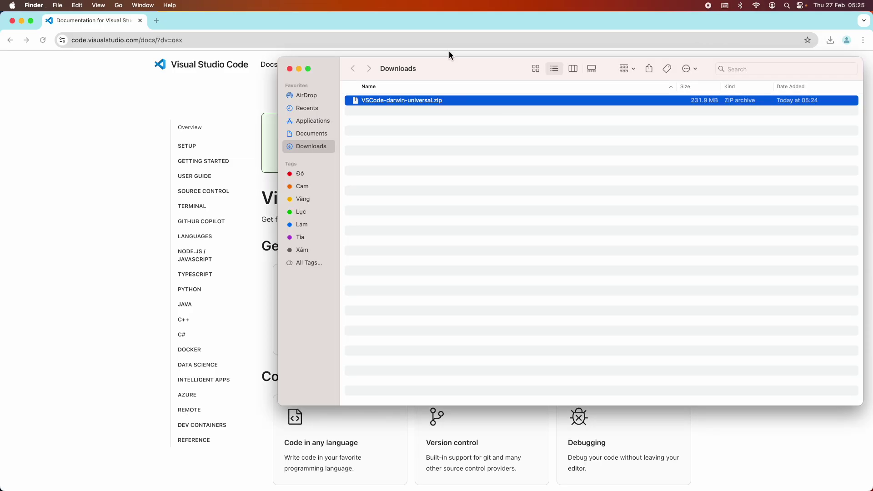
drag(449, 60, 346, 57)
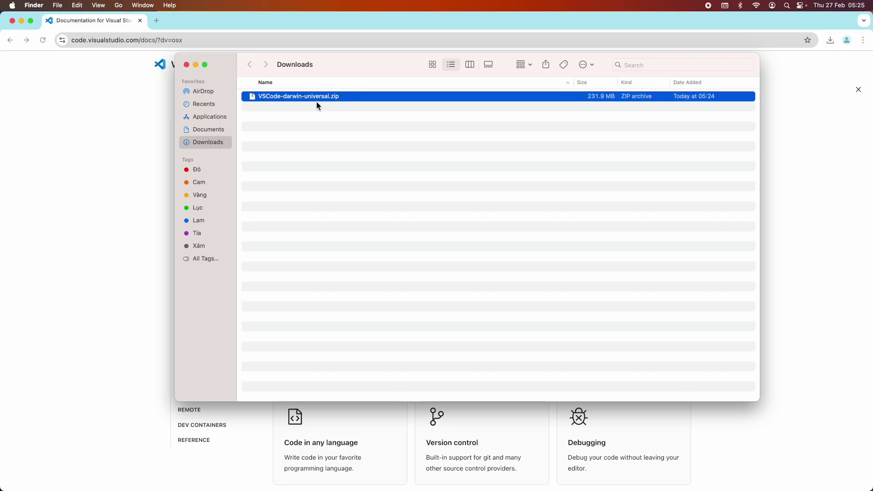
double_click(313, 98)
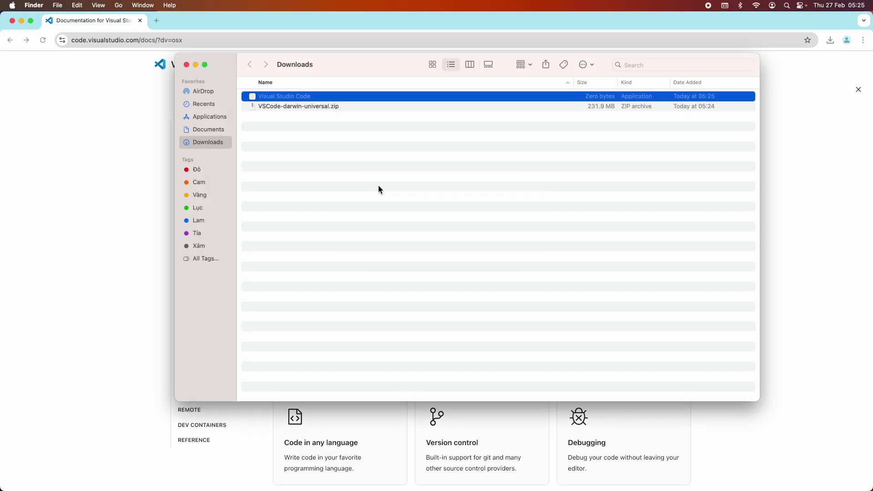
click(286, 107)
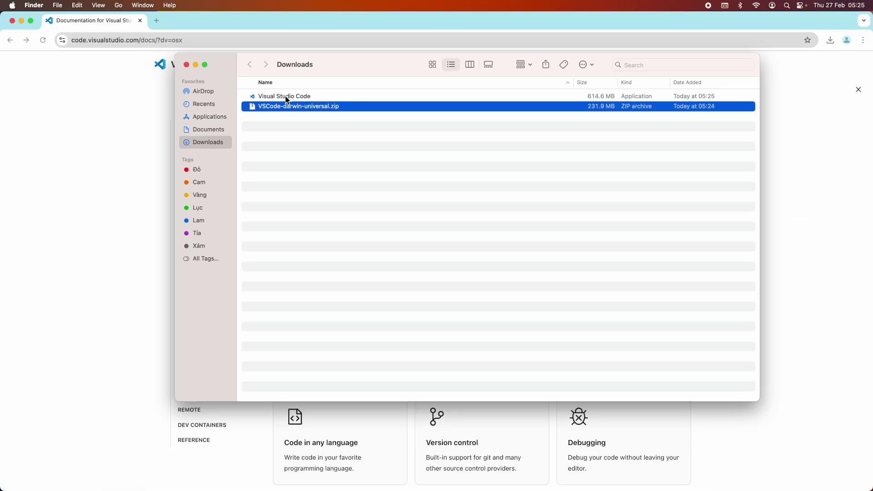
click(286, 99)
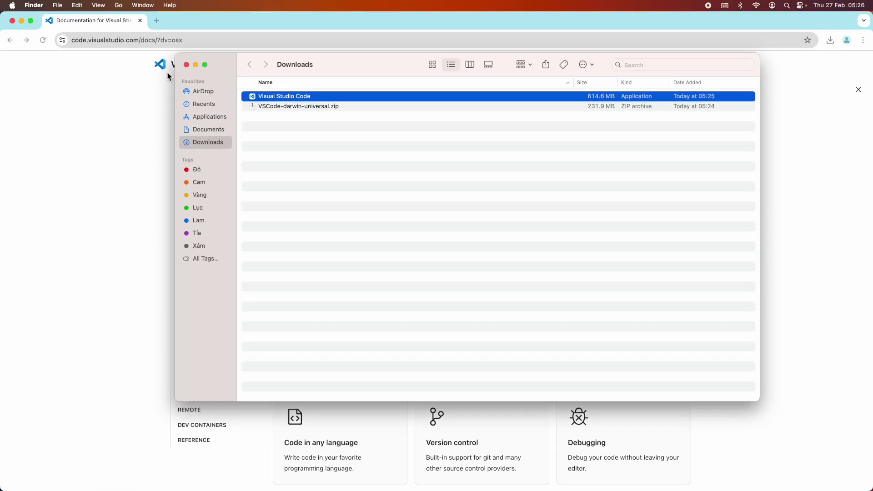
click(58, 7)
Open a second Finder window on Applications and arrange it beside the Downloads window.
click(69, 19)
click(325, 123)
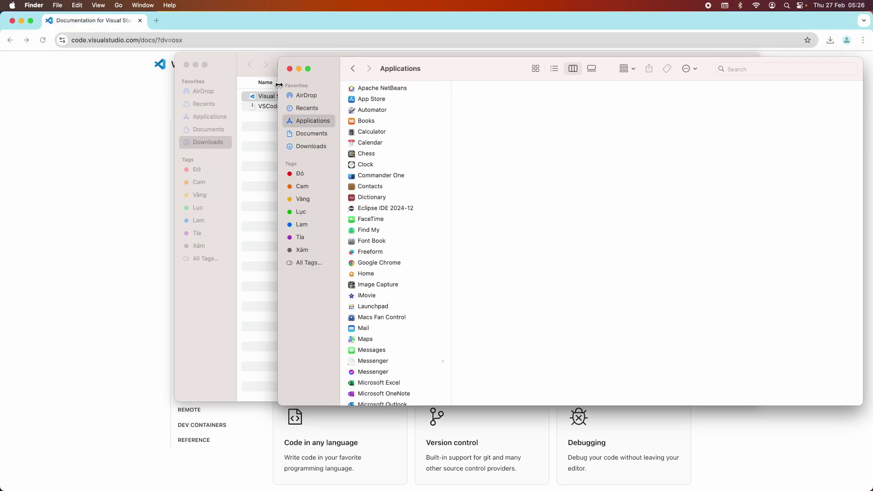
drag(280, 84, 653, 80)
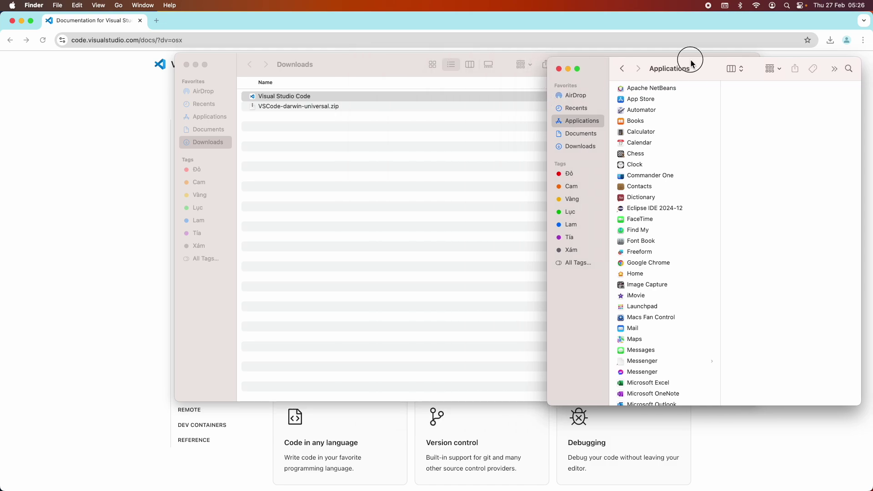
drag(696, 64, 503, 32)
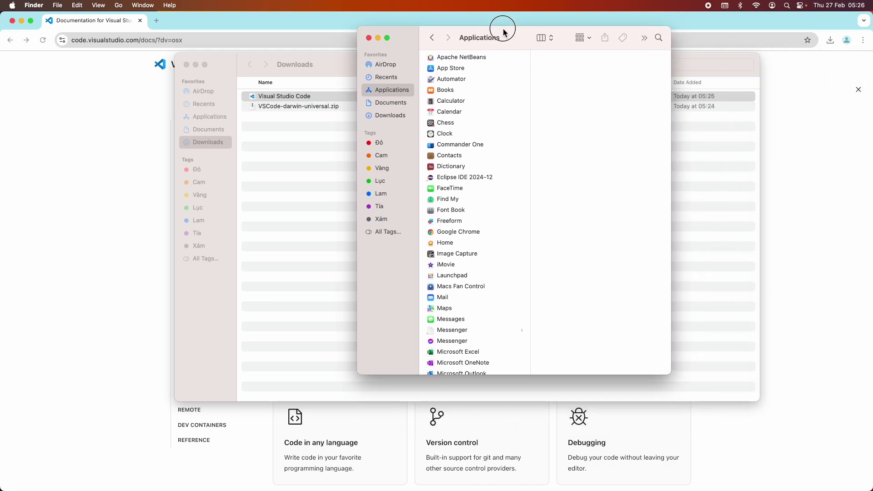
click(288, 97)
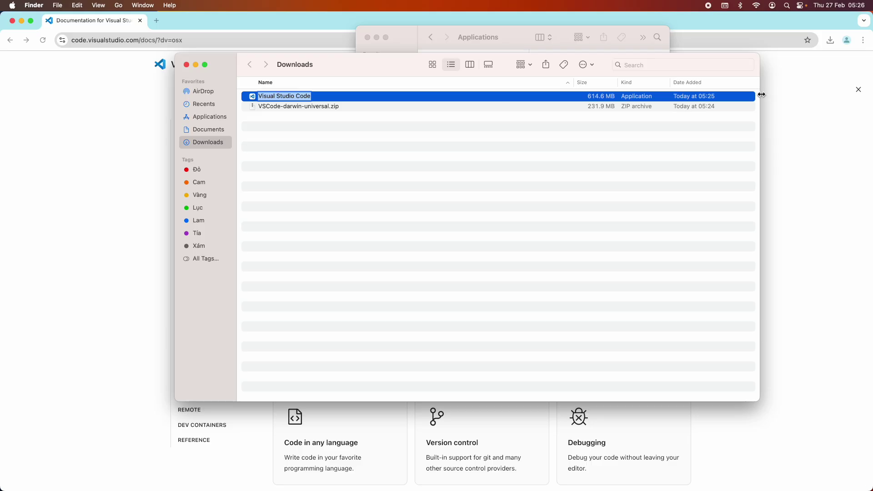
drag(759, 96, 368, 118)
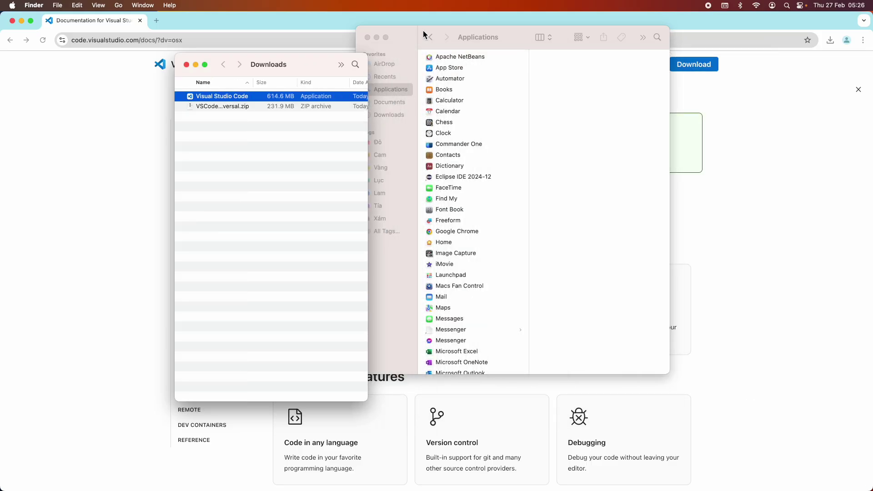
drag(424, 36, 488, 36)
Drag Visual Studio Code from Downloads into the Applications folder.
click(247, 101)
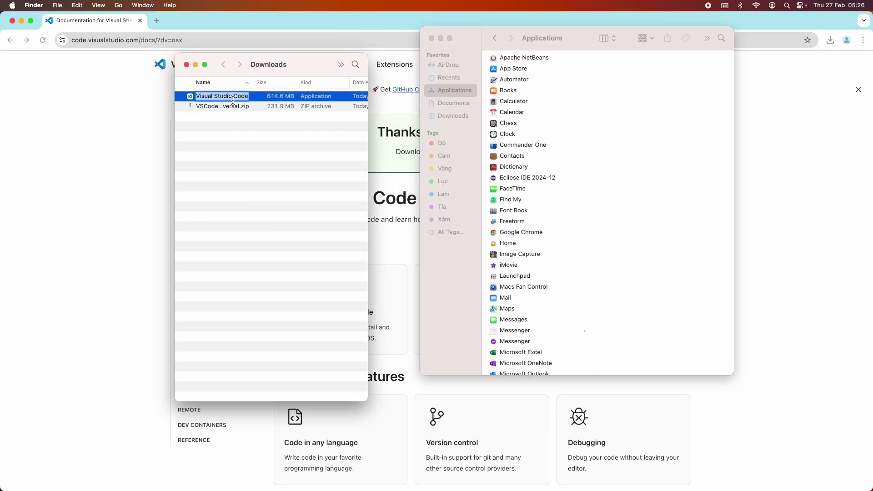
double_click(232, 99)
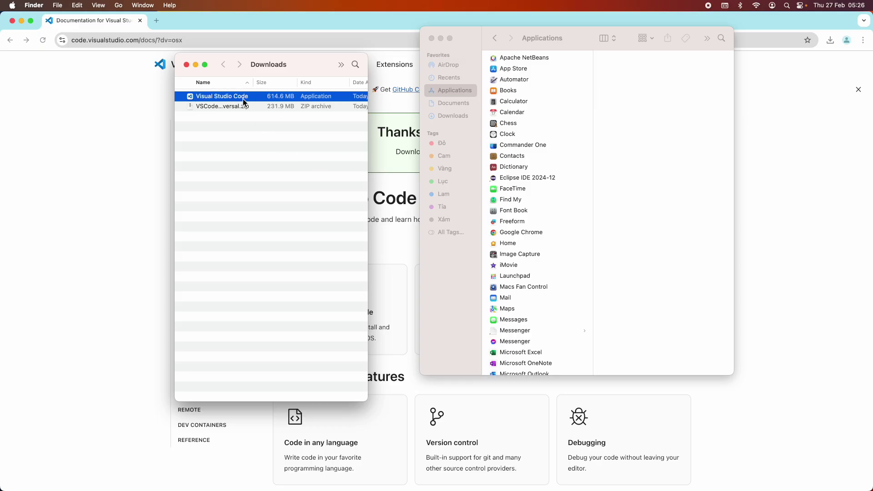
drag(244, 101, 540, 147)
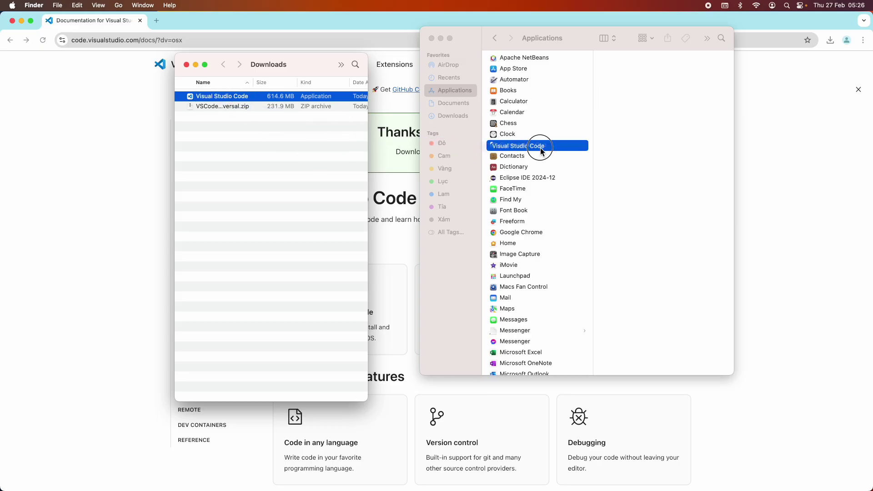
key(super+Tab)
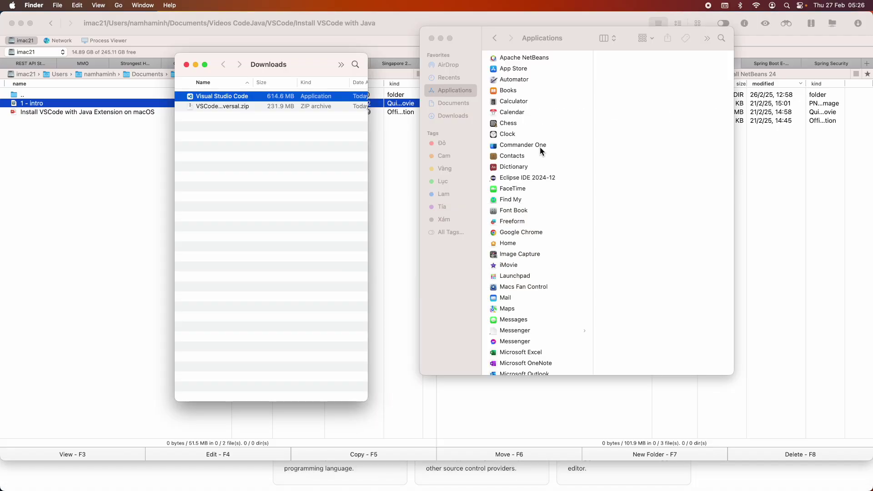
scroll(535, 217, down, 5)
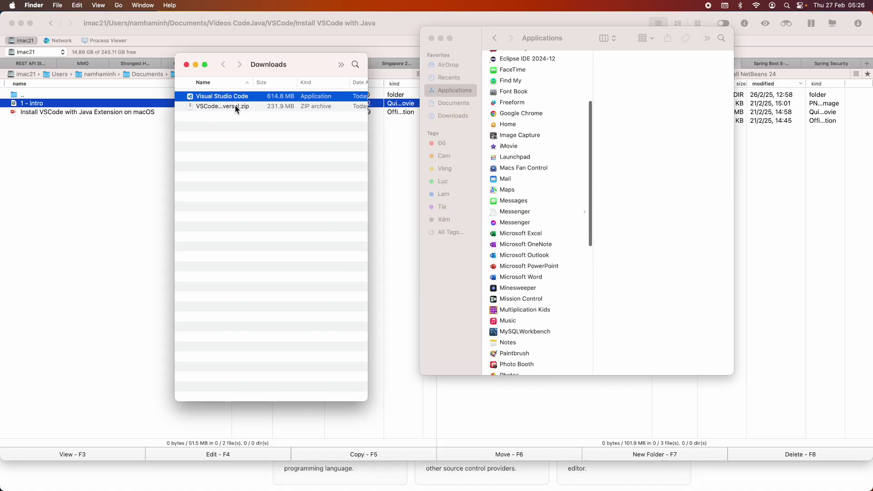
key(super+Tab)
key(super+Tab)
key(super+Tab)
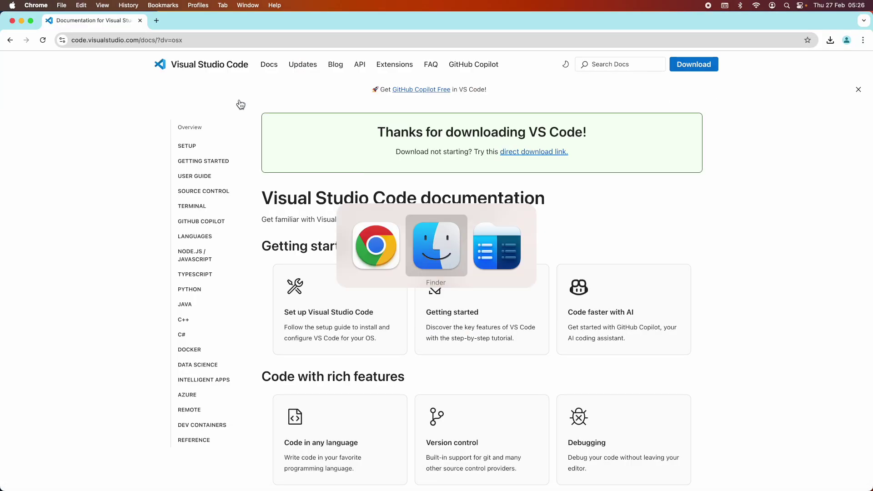
click(234, 150)
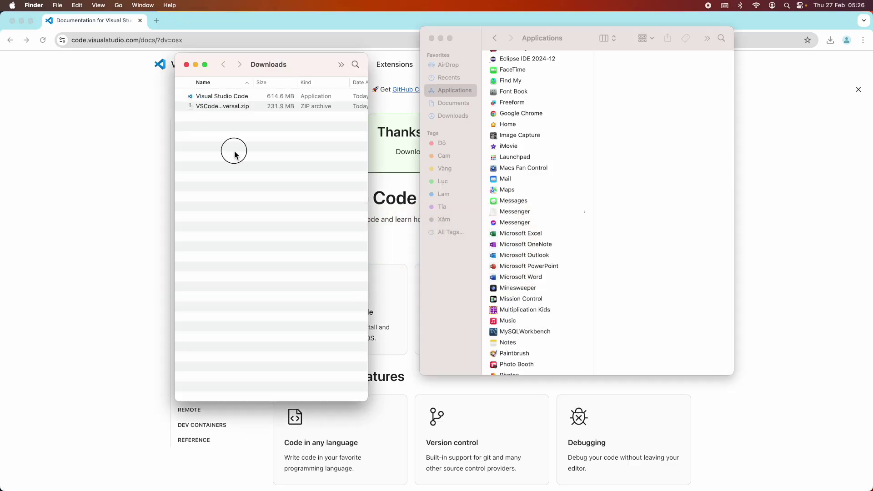
drag(236, 99, 550, 208)
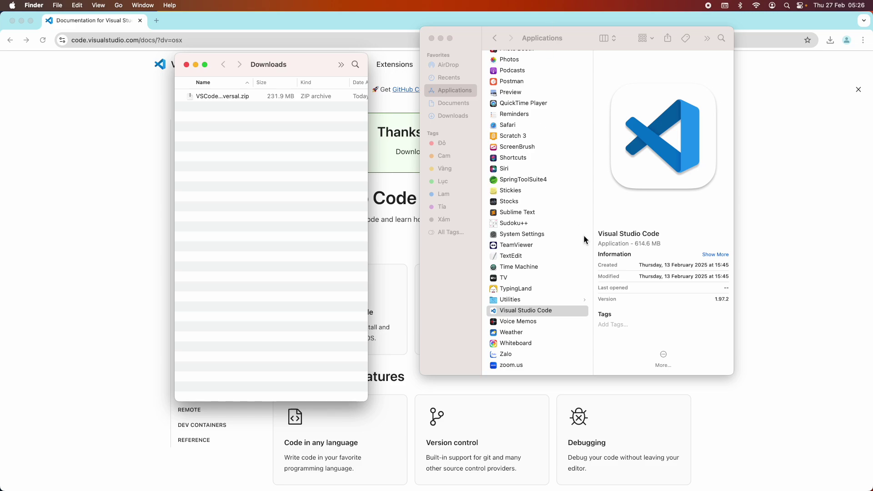
Close the Downloads window and centre the Applications window.
click(186, 64)
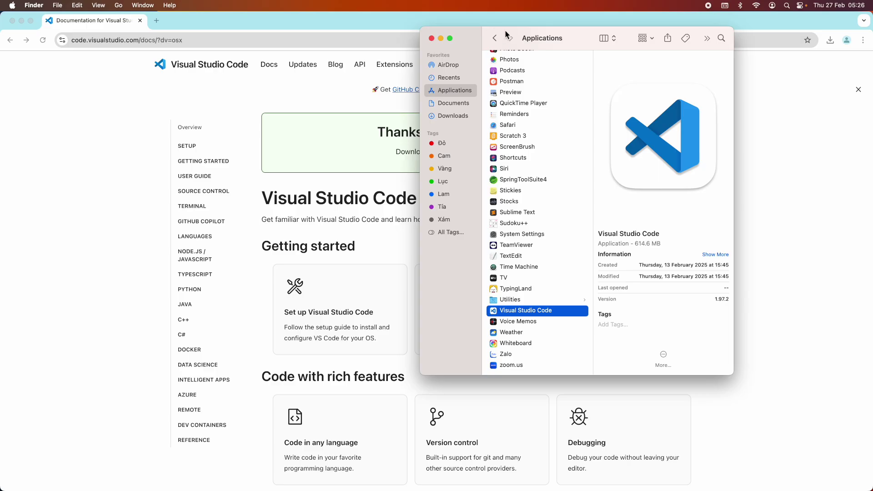
drag(506, 34, 334, 25)
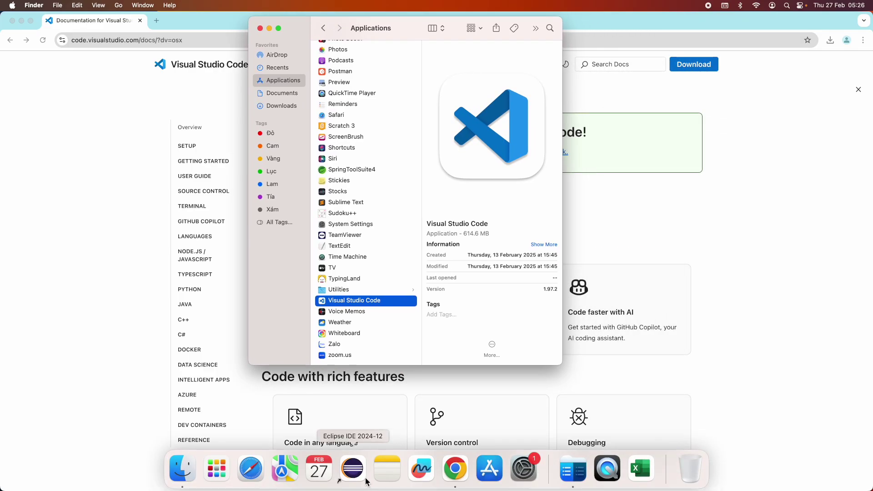
click(363, 257)
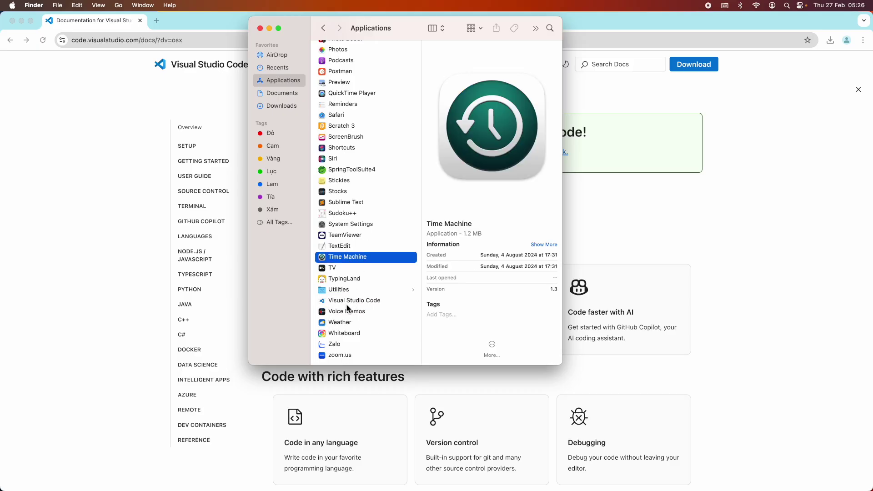
scroll(347, 311, down, 2)
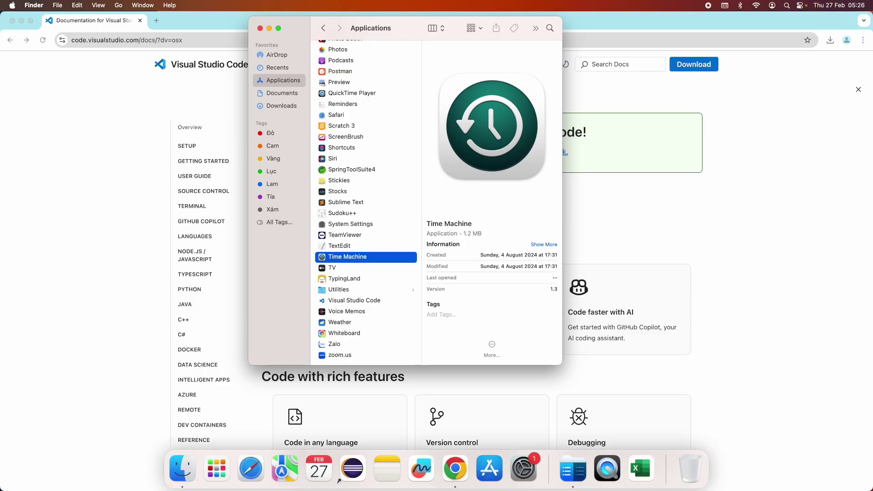
key(super+space)
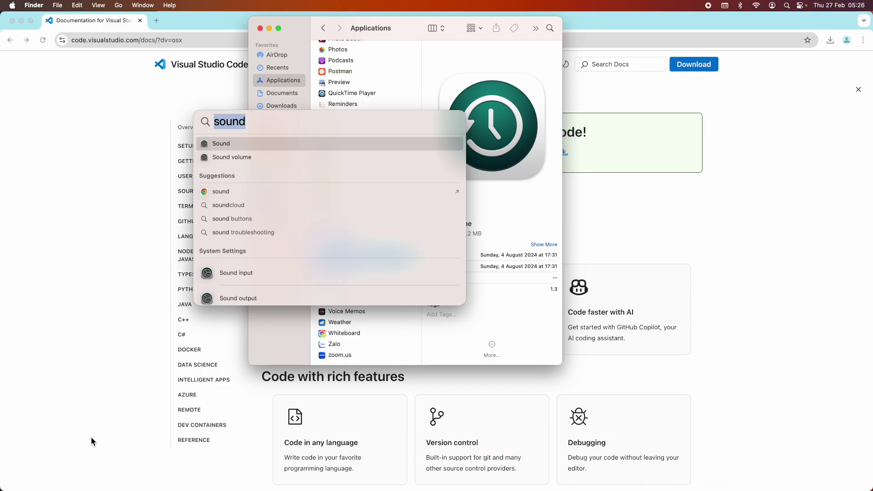
text(launchpad)
key(Return)
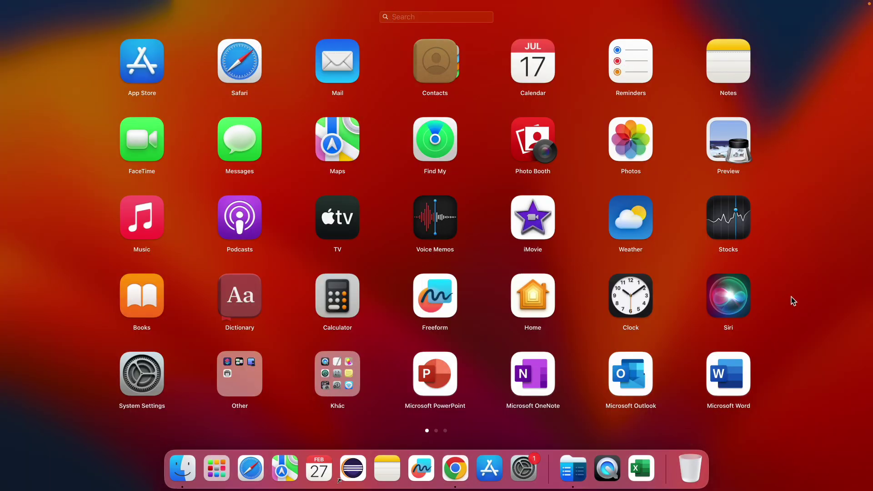
drag(792, 298, 233, 321)
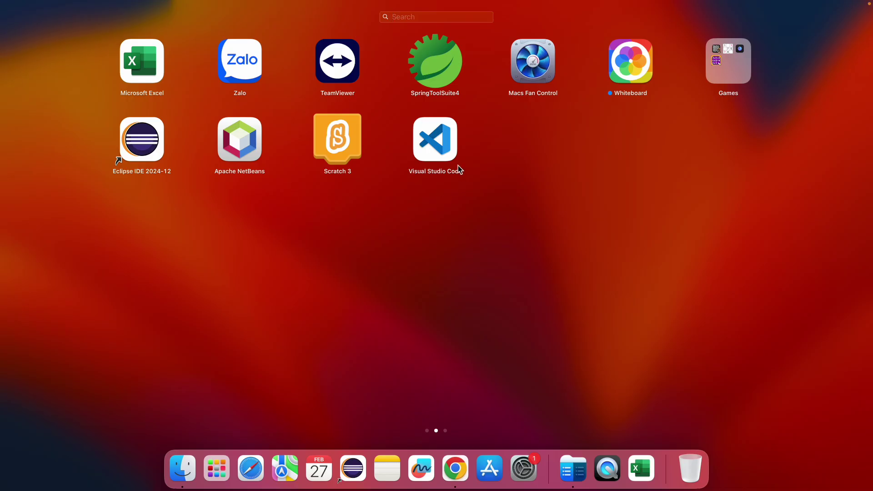
click(455, 201)
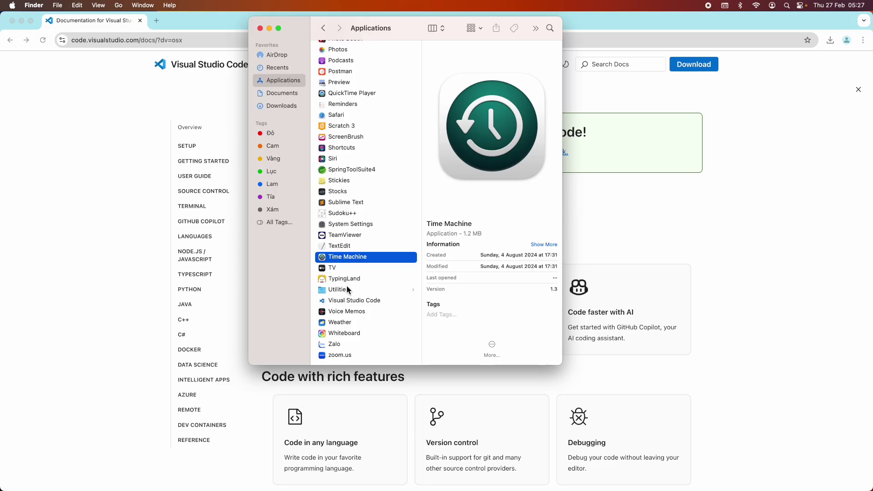
Make an alias of Visual Studio Code in the Applications folder.
right_click(362, 302)
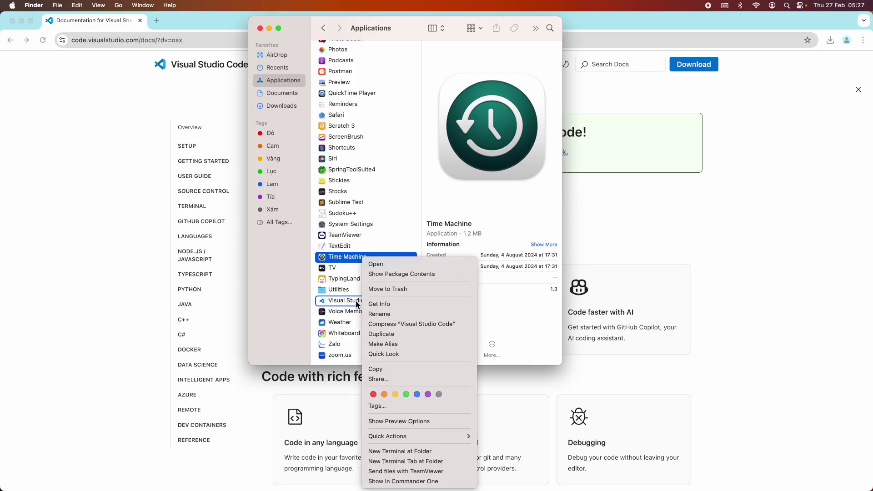
click(342, 302)
click(375, 303)
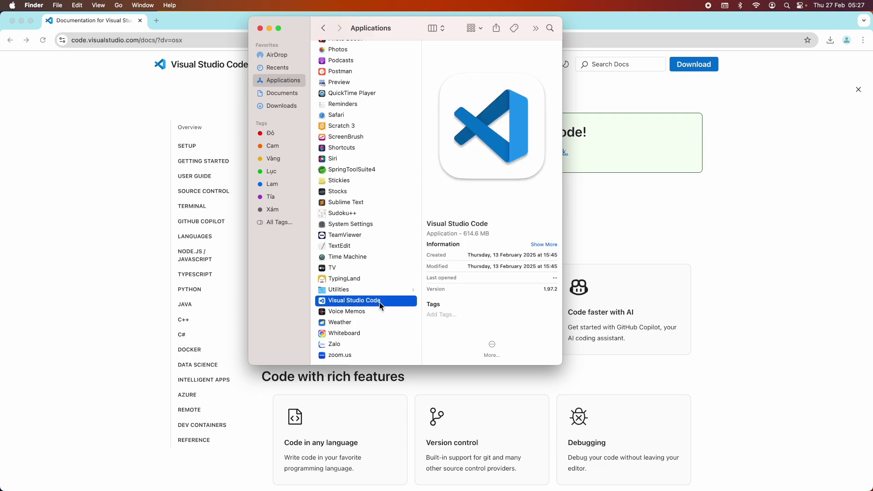
right_click(380, 302)
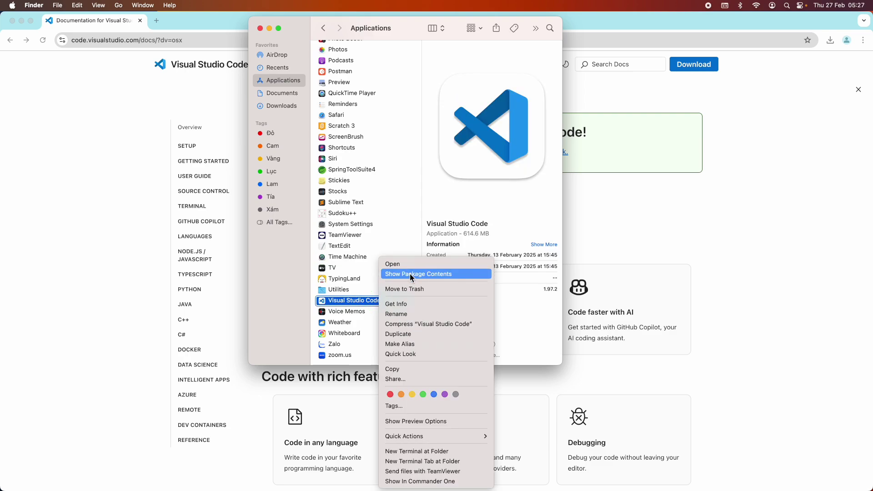
click(406, 345)
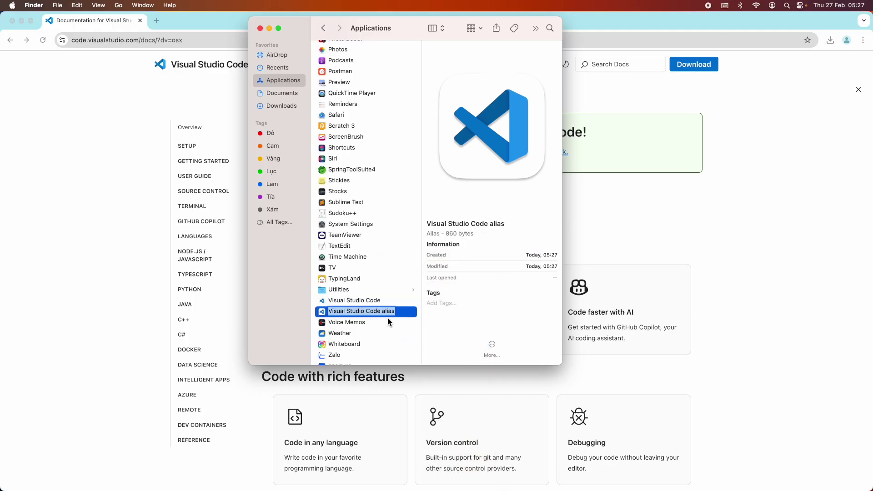
Rename the new alias to 'VS Code'.
click(384, 313)
double_click(393, 312)
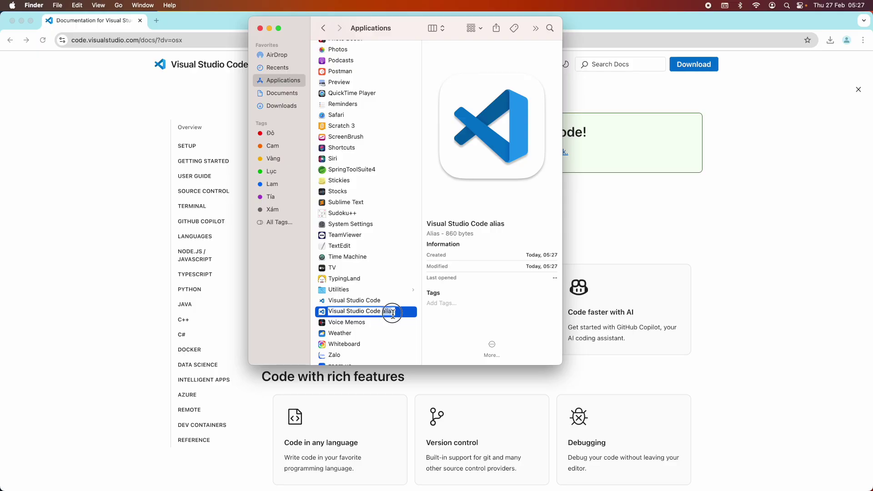
triple_click(350, 315)
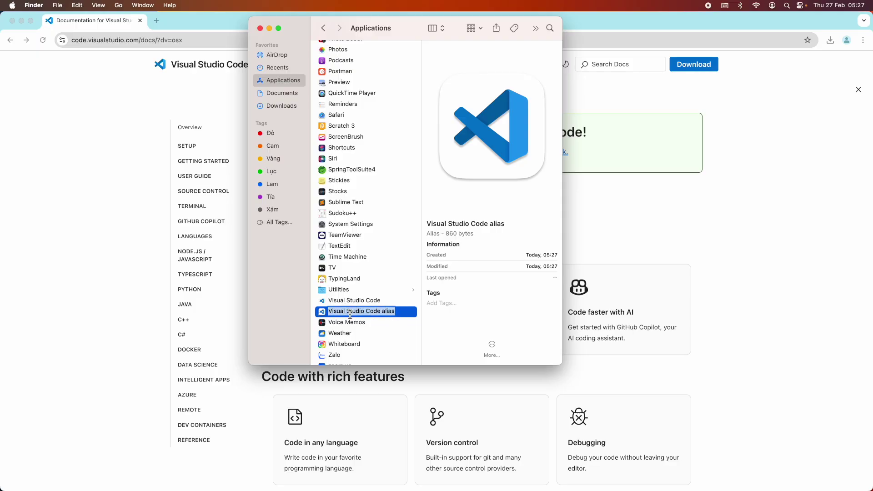
text(VS CO)
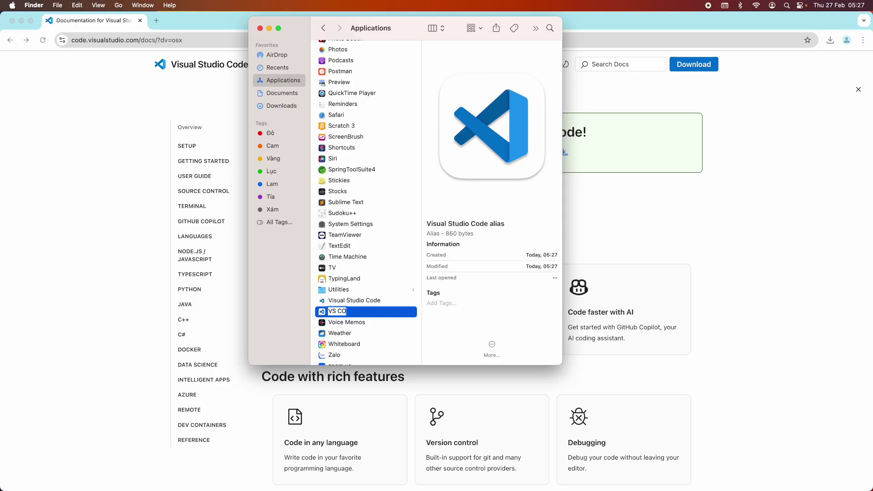
key(BackSpace)
text(ode)
key(Return)
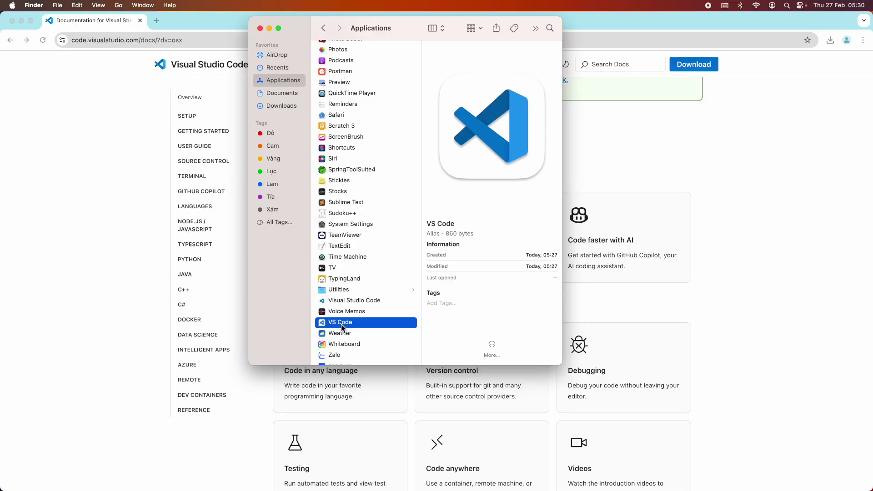
drag(342, 323, 355, 488)
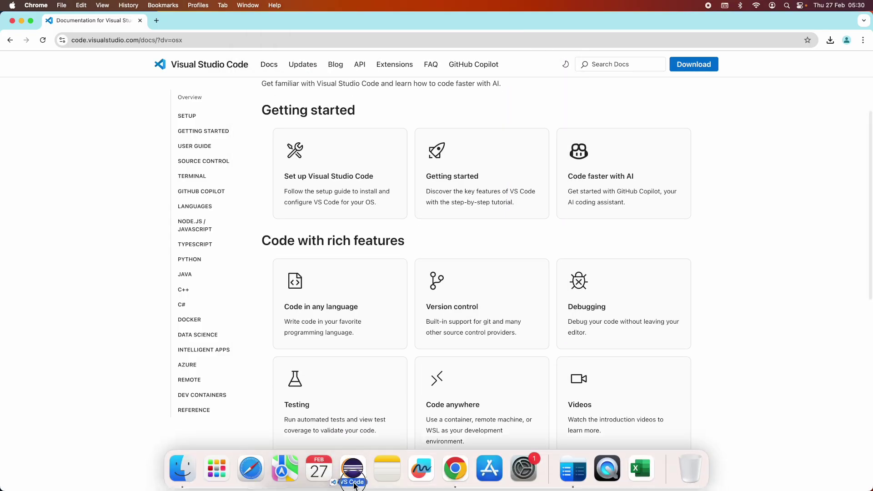
Place the VS Code alias in the Dock and launch VS Code via Launchpad.
drag(355, 488, 356, 480)
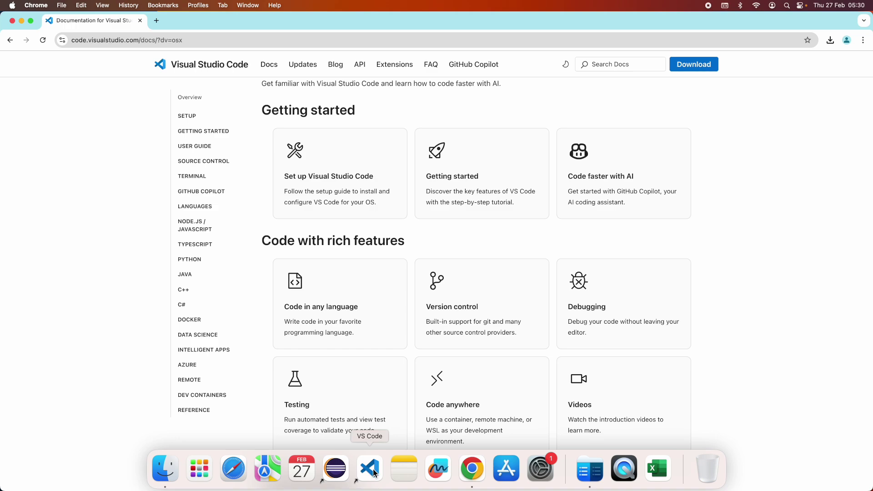
click(199, 468)
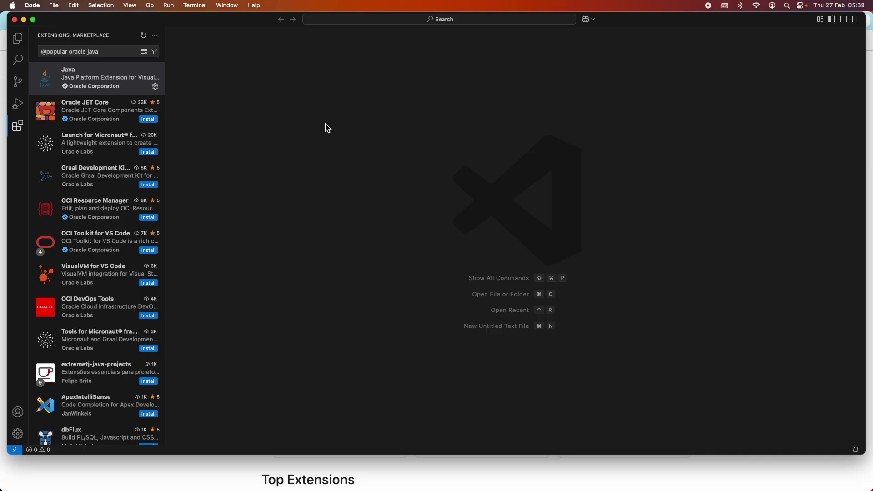
Run 'Java: New Project...' from the command palette and choose Java with Maven.
click(358, 19)
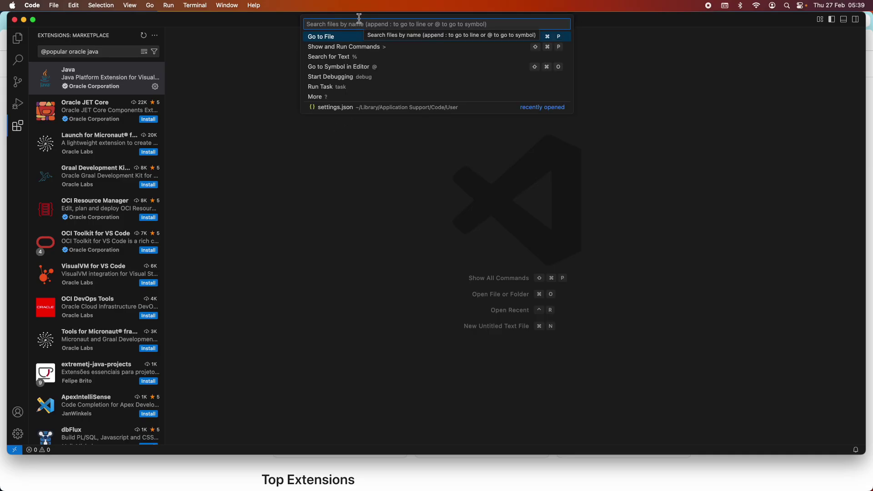
text(>)
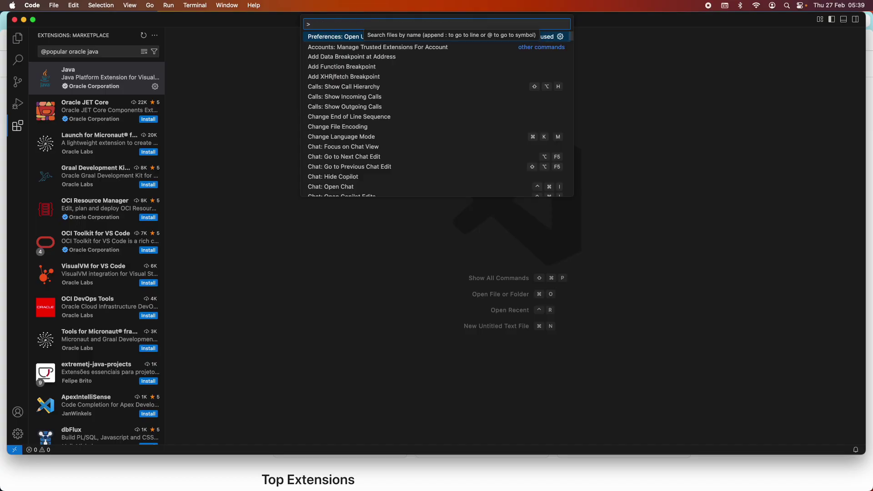
text(java)
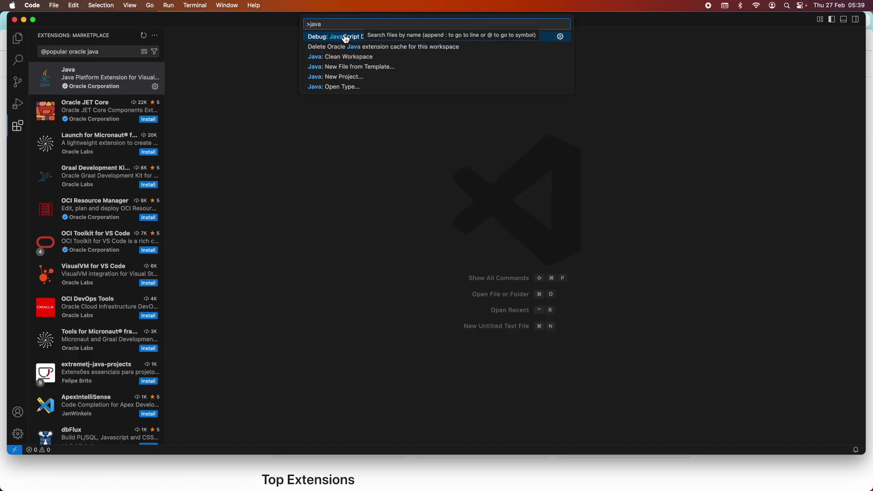
click(330, 78)
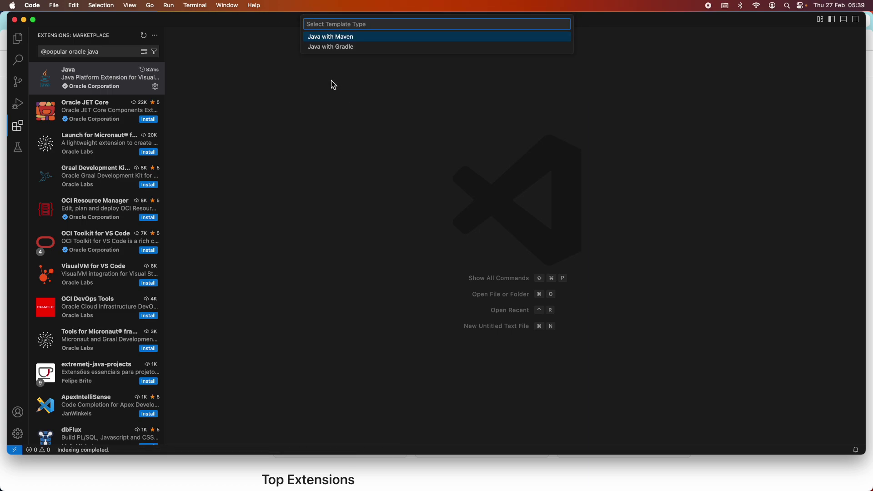
click(323, 40)
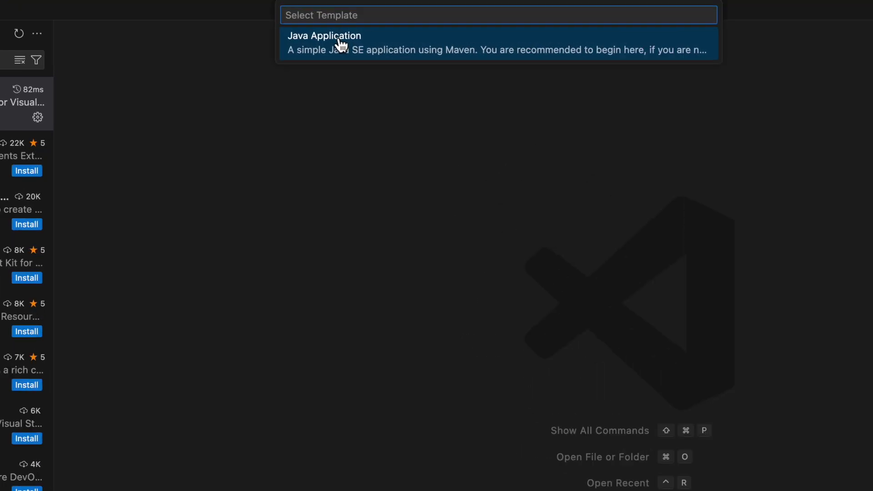
Choose the Java Application template and set the project directory to HelloWorldJava in home.
click(334, 79)
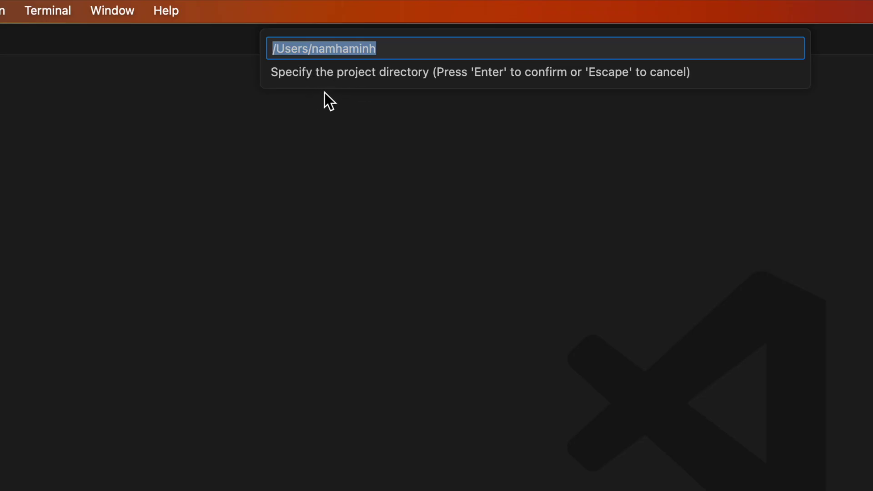
click(390, 52)
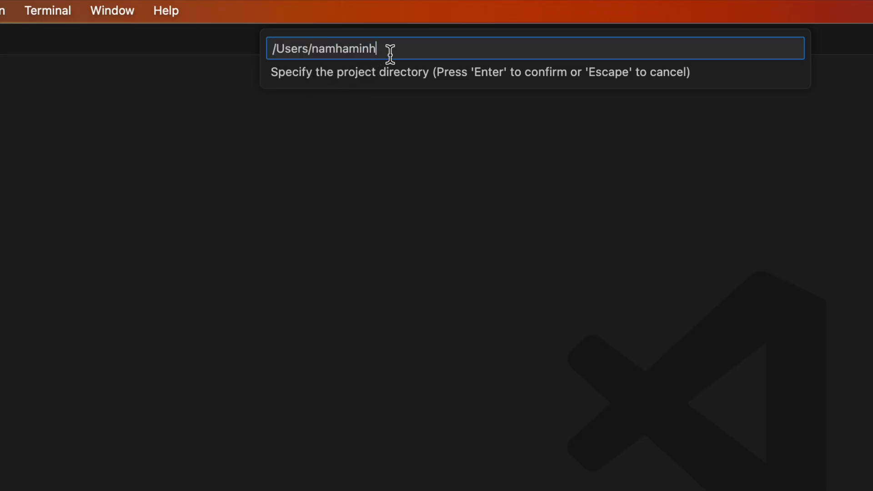
text(/)
text(Hello)
text(World)
text(Java)
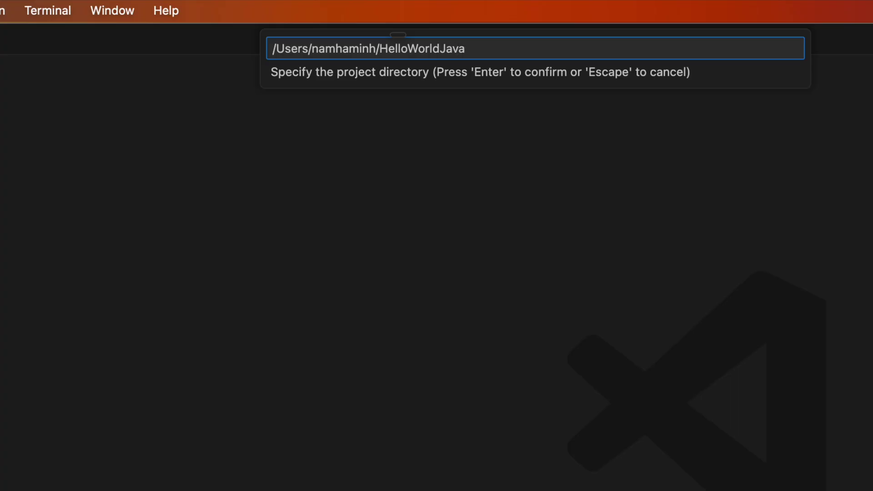
key(Return)
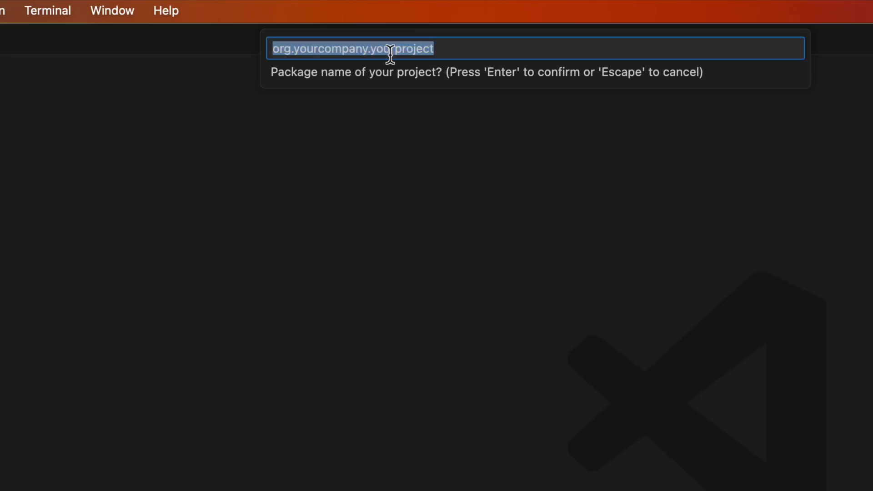
text(ne)
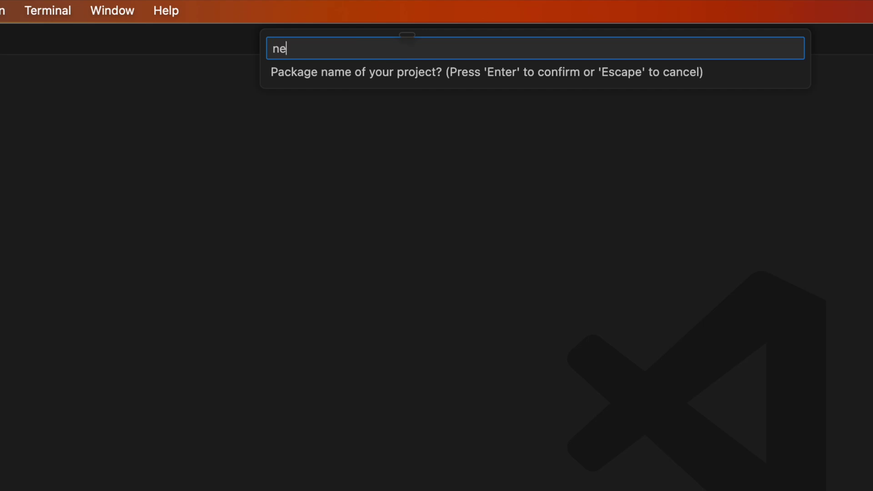
text(t.codejava)
Accept net.codejava as the project's package name.
key(Return)
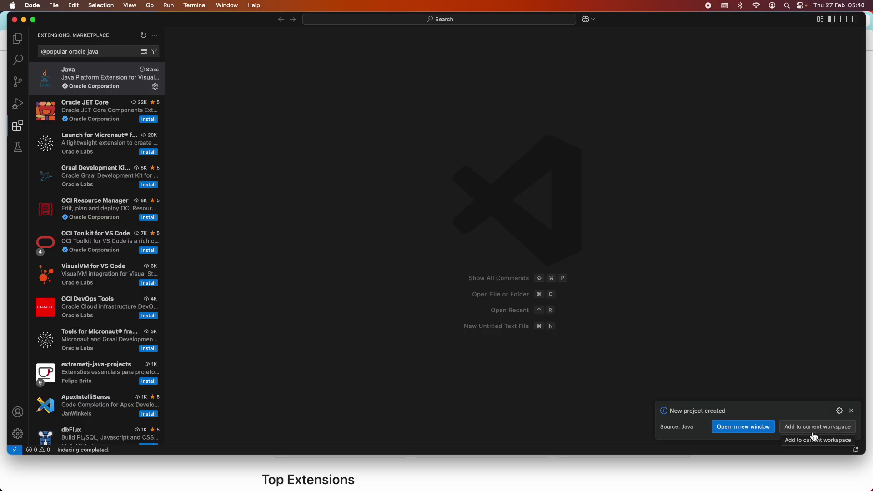
Add the HelloWorldJava project to the current workspace and trust its authors.
click(812, 430)
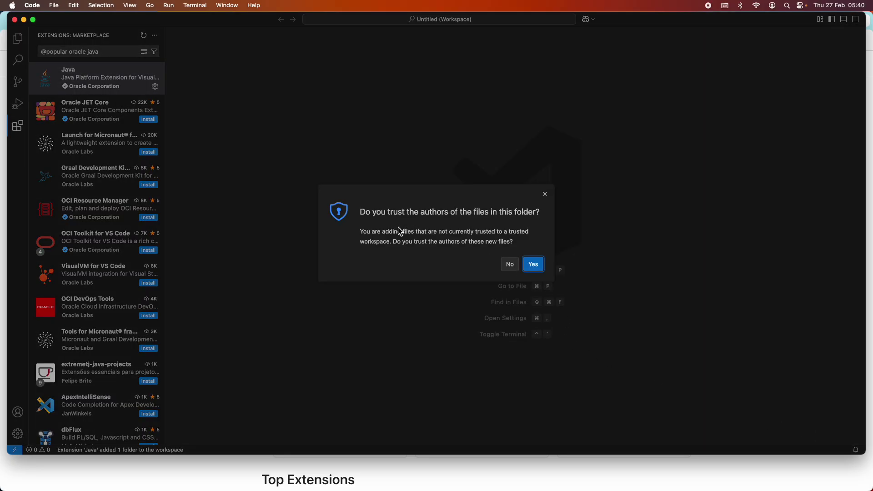
click(535, 265)
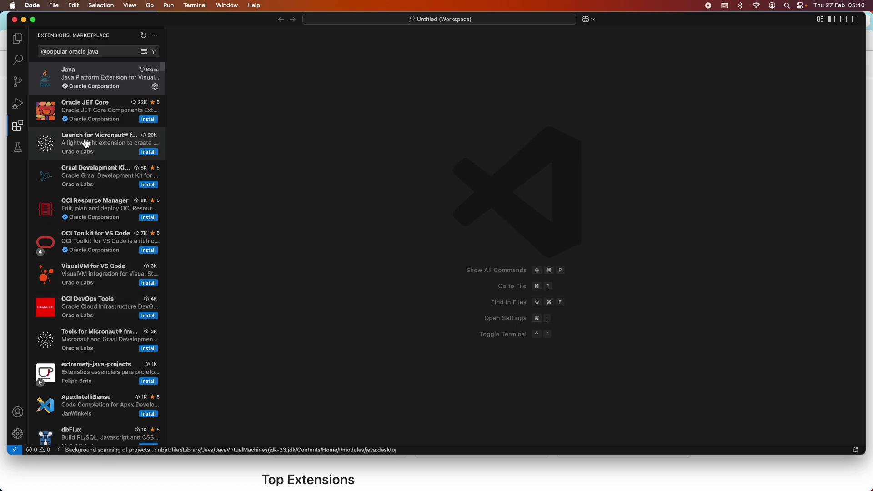
click(130, 5)
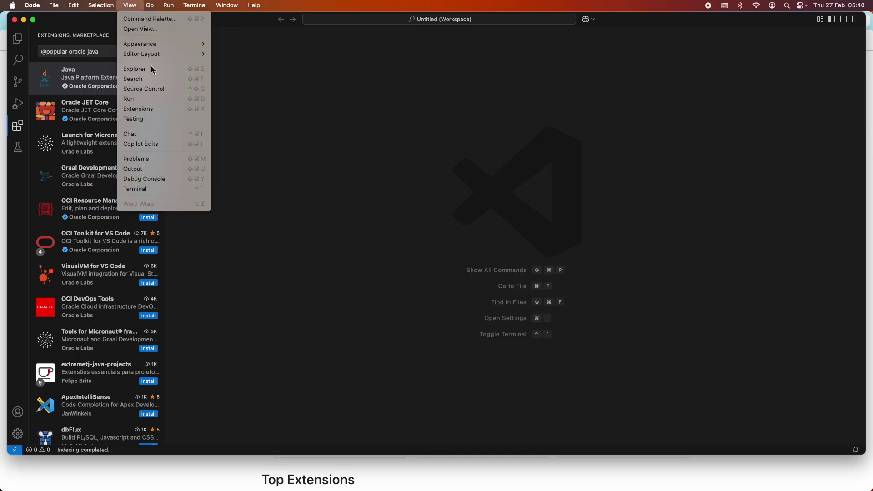
Show the Explorer, expand HelloWorldJava in Java Projects and enlarge that pane.
key(Escape)
key(super+shift+e)
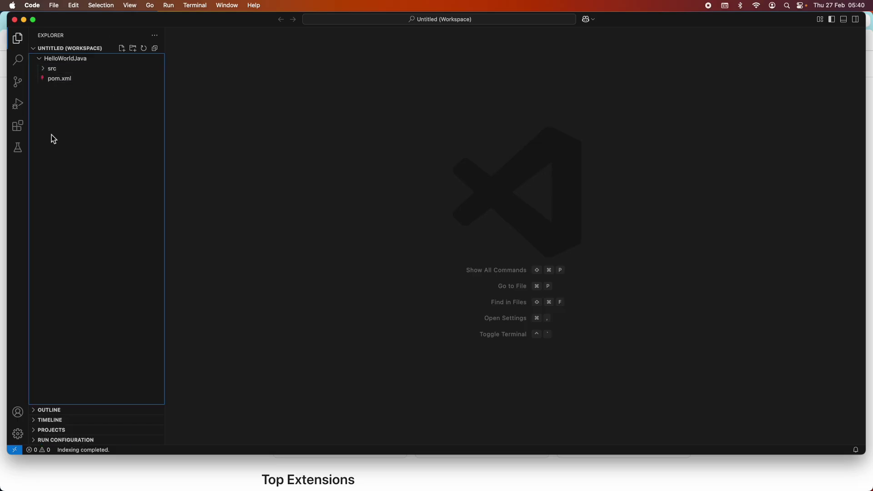
click(40, 58)
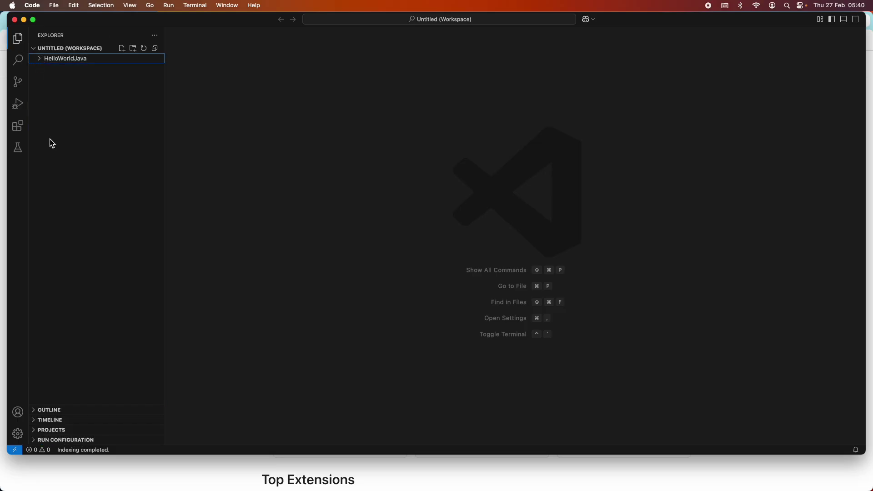
click(34, 430)
click(37, 386)
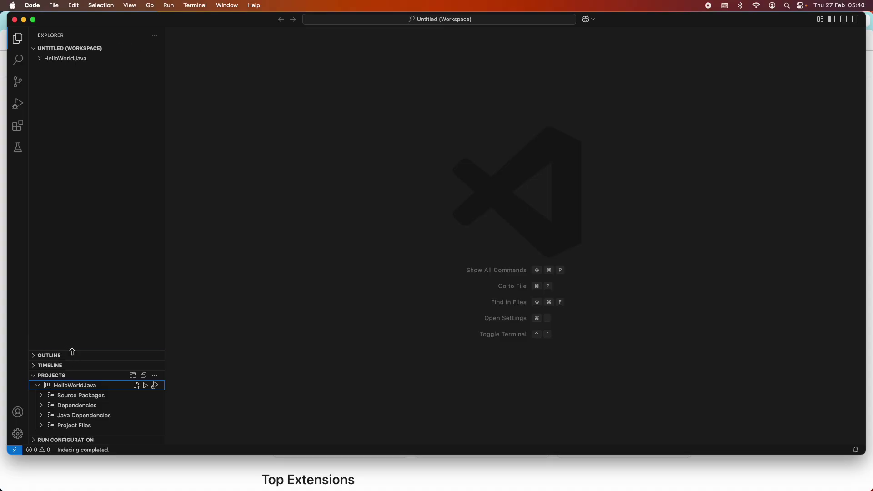
mouse_move(72, 351)
mouse_down()
mouse_move(111, 152)
mouse_move(96, 164)
mouse_up()
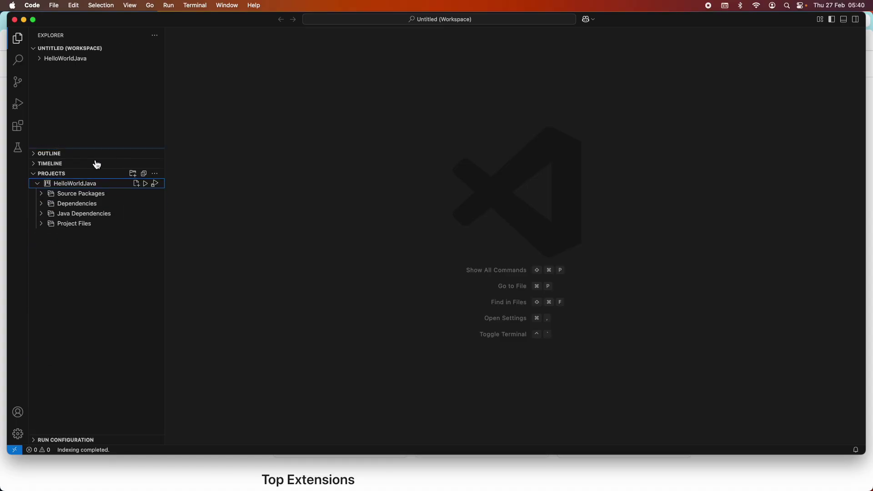
Expand Source Packages, net.codejava and the dependencies, then open HelloWorldJava.java.
click(42, 194)
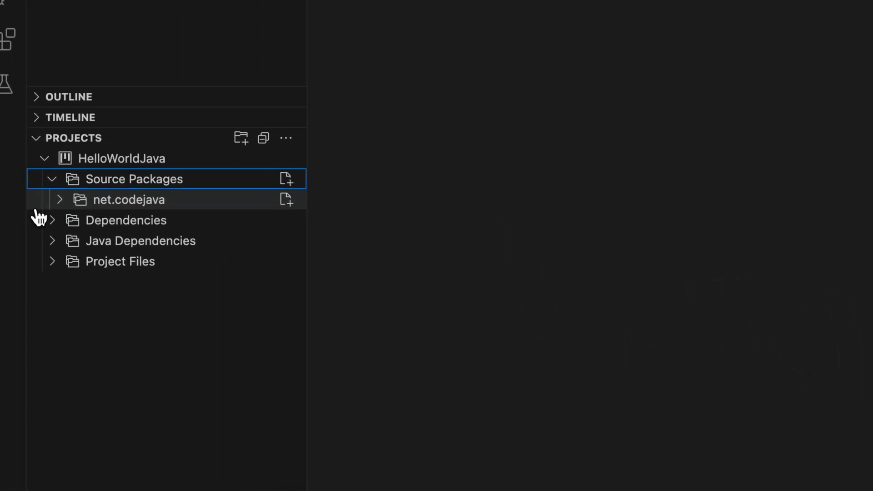
click(45, 203)
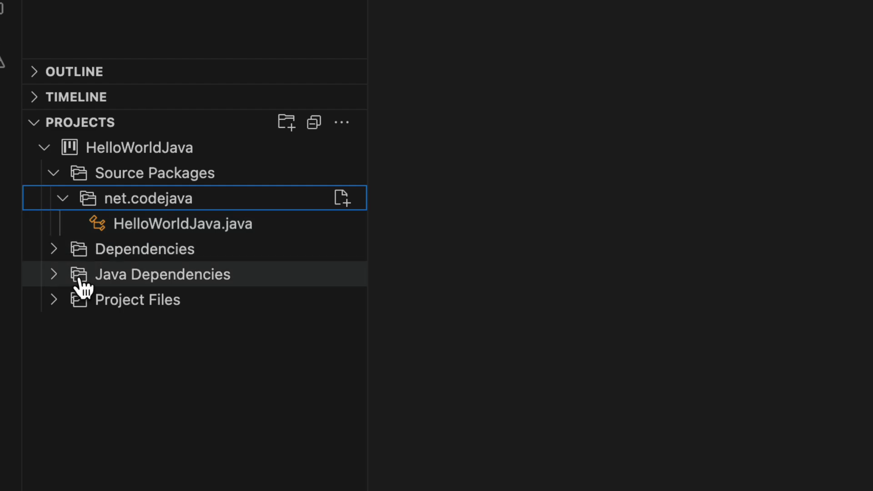
click(56, 275)
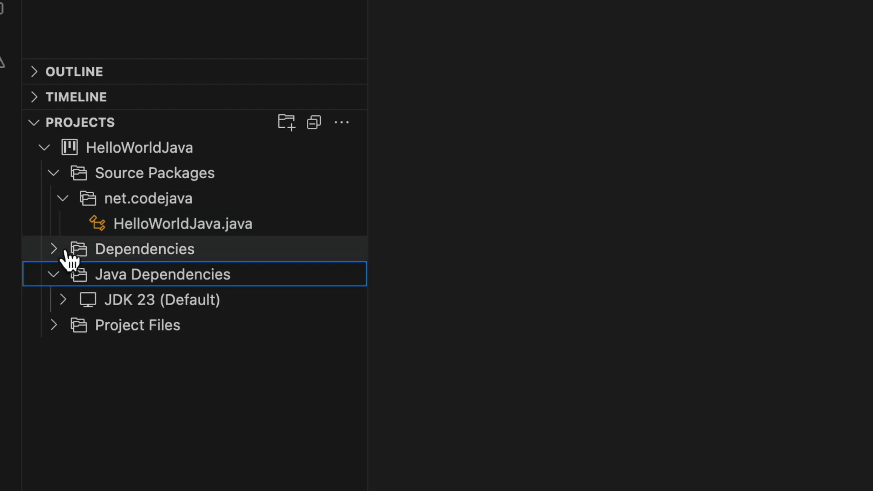
click(58, 251)
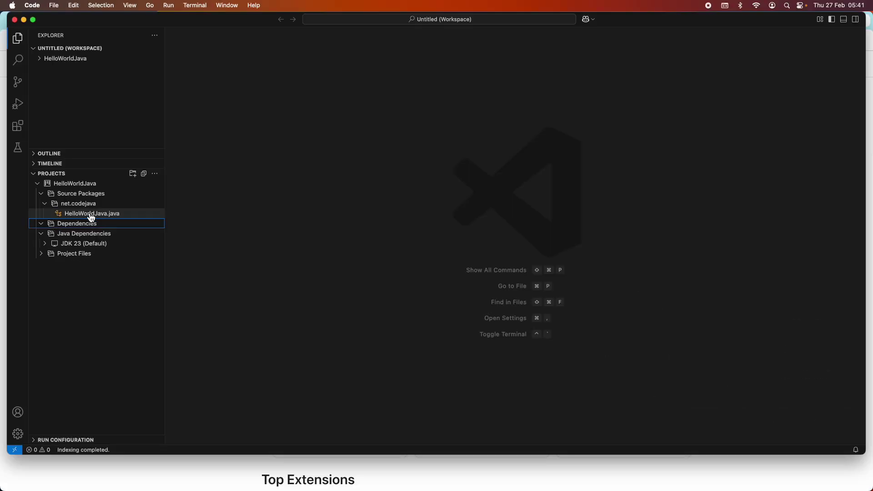
click(90, 215)
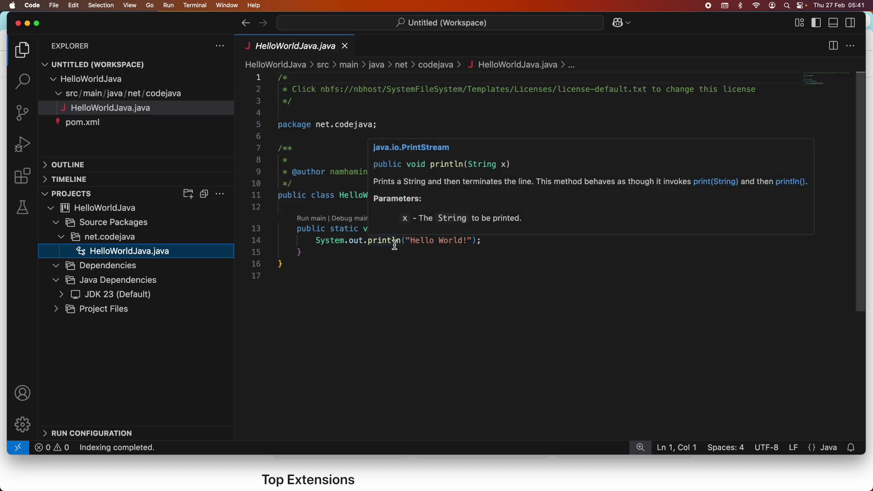
mouse_move(329, 241)
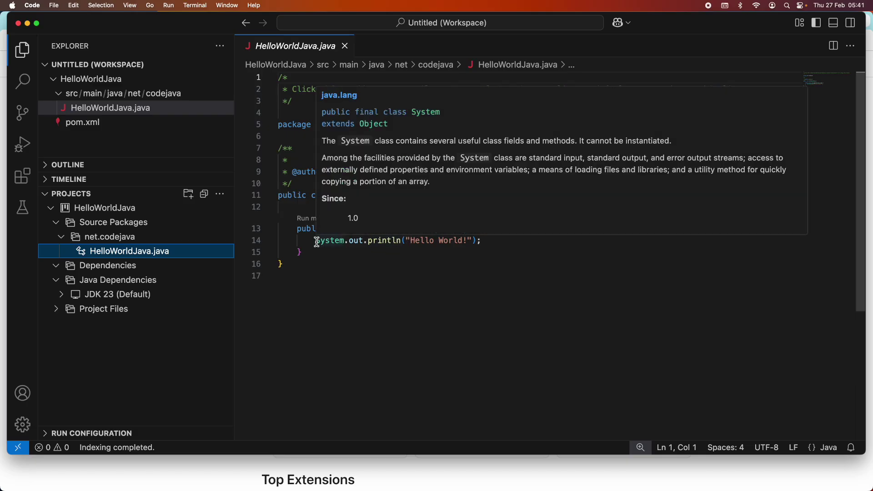
Highlight parts of the System.out.println("Hello World!") statement on line 14.
drag(410, 243, 522, 249)
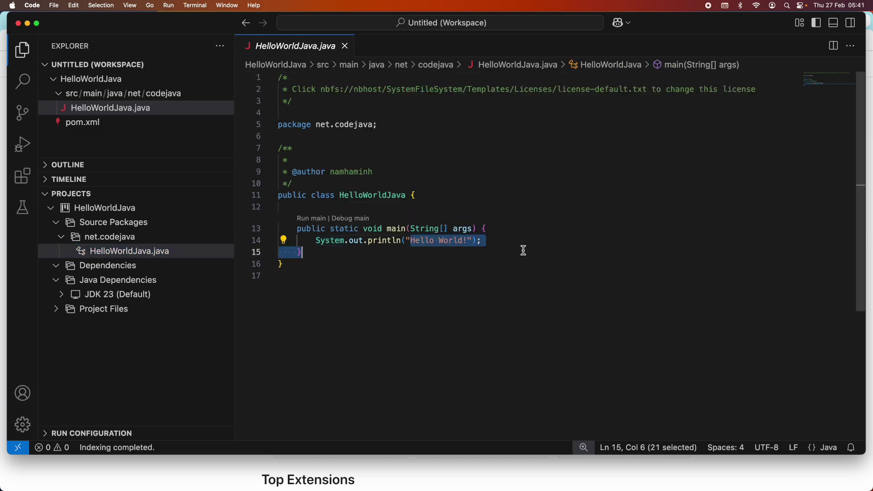
click(349, 244)
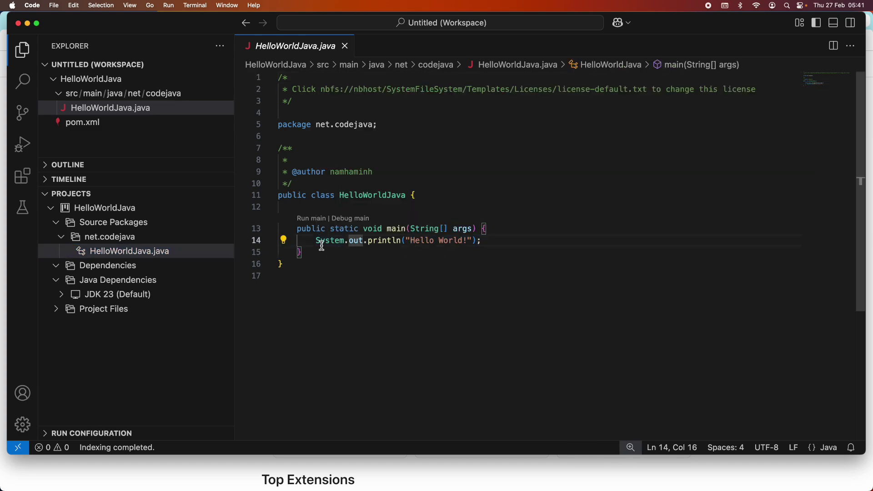
drag(317, 243, 409, 243)
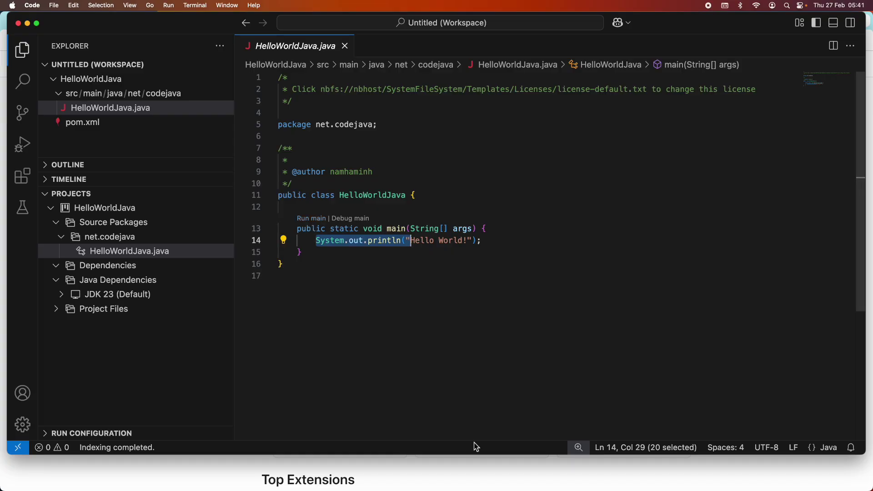
Run main and enlarge the Debug Console to inspect the Hello World! output.
click(316, 225)
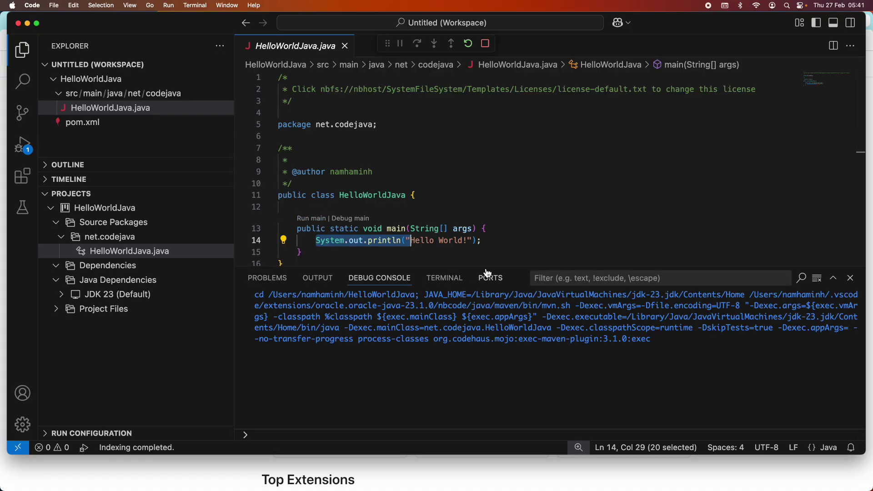
drag(486, 266, 482, 171)
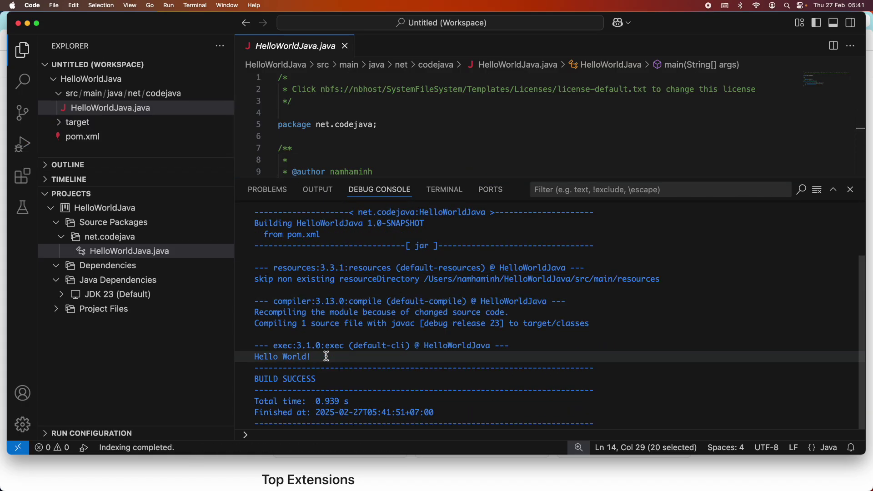
mouse_move(330, 359)
mouse_down()
mouse_move(237, 380)
mouse_move(327, 357)
mouse_move(246, 355)
mouse_up()
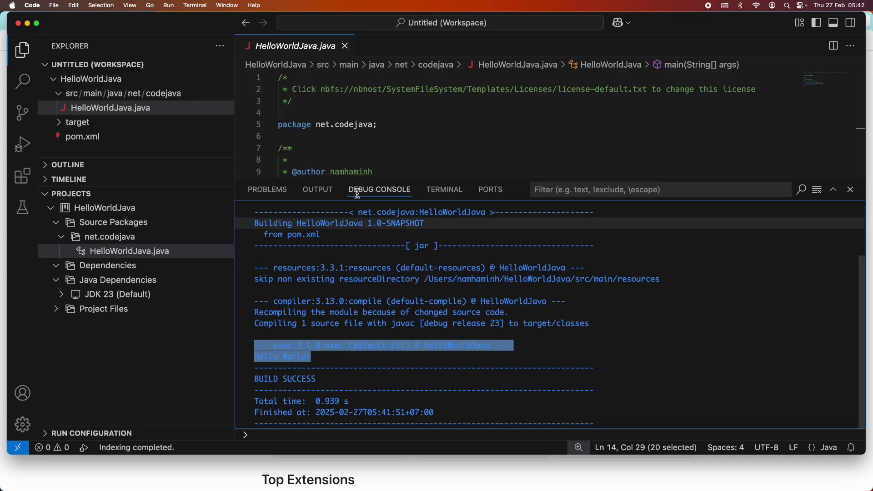
scroll(410, 137, down, 5)
scroll(415, 141, up, 6)
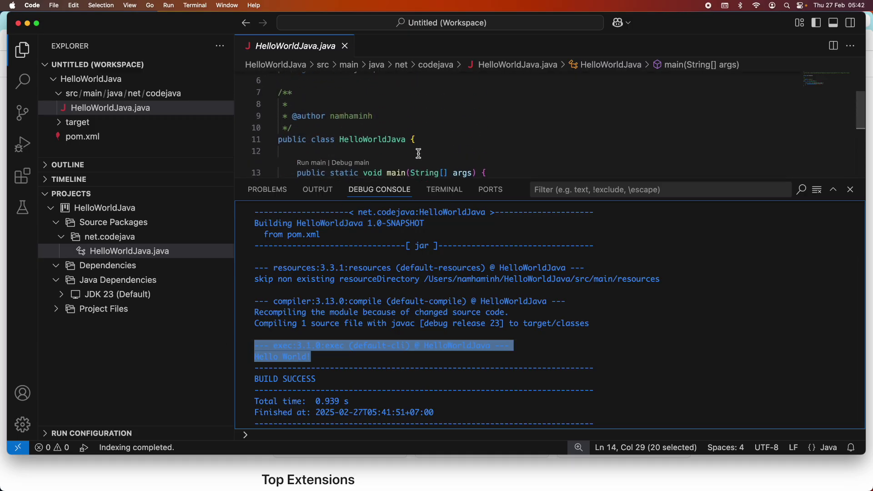
drag(425, 180, 432, 240)
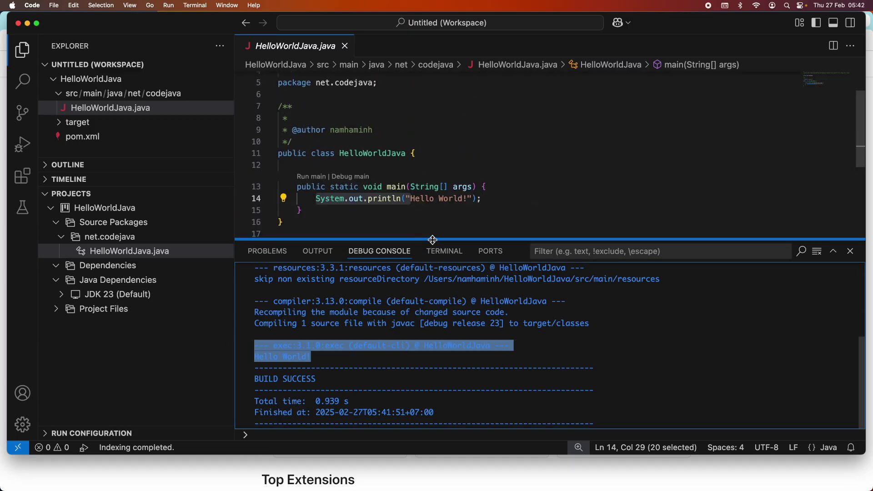
Make the println string read 'Hello World Java in VS Code!', save, and rerun without debugging.
click(464, 198)
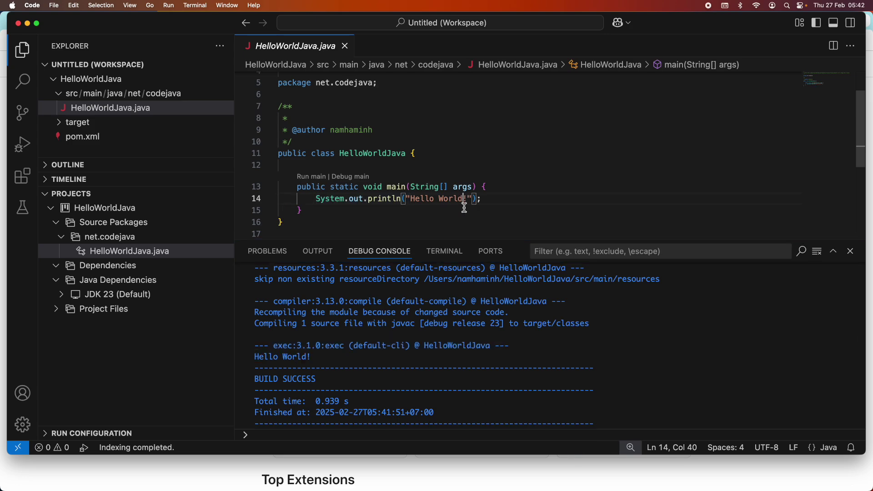
scroll(464, 208, down, 1)
text(Java in)
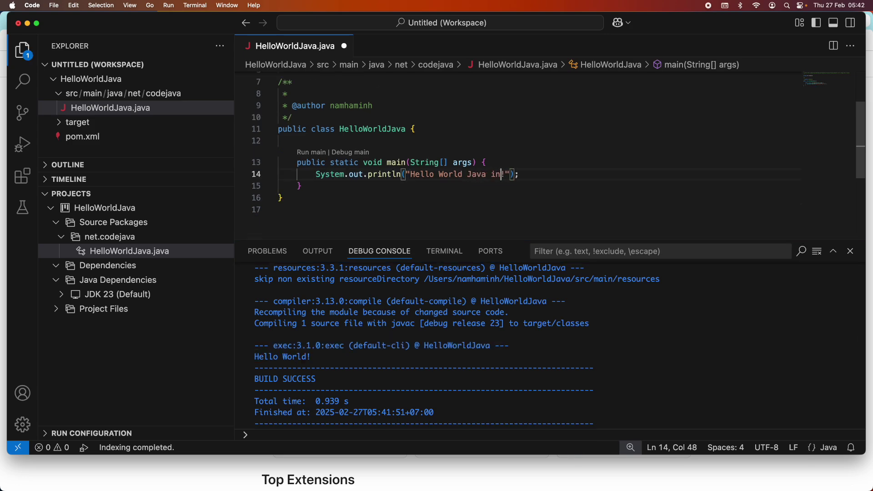
text( VS Code)
key(super+s)
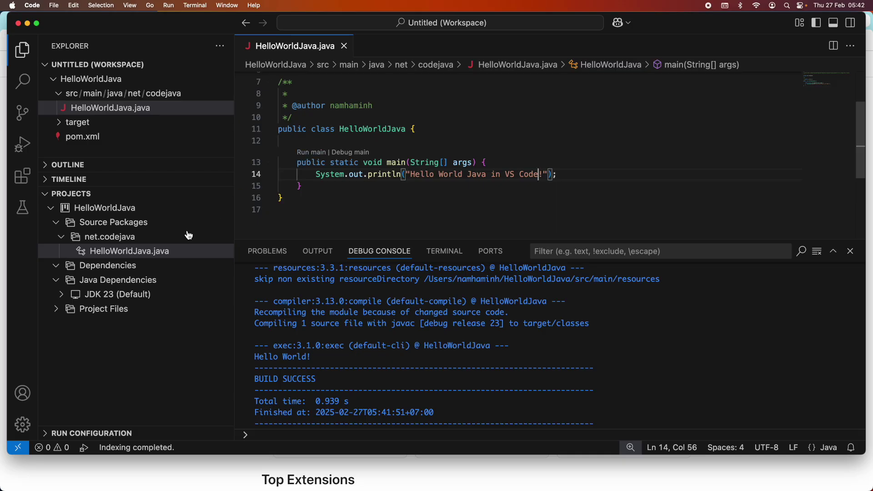
mouse_move(207, 211)
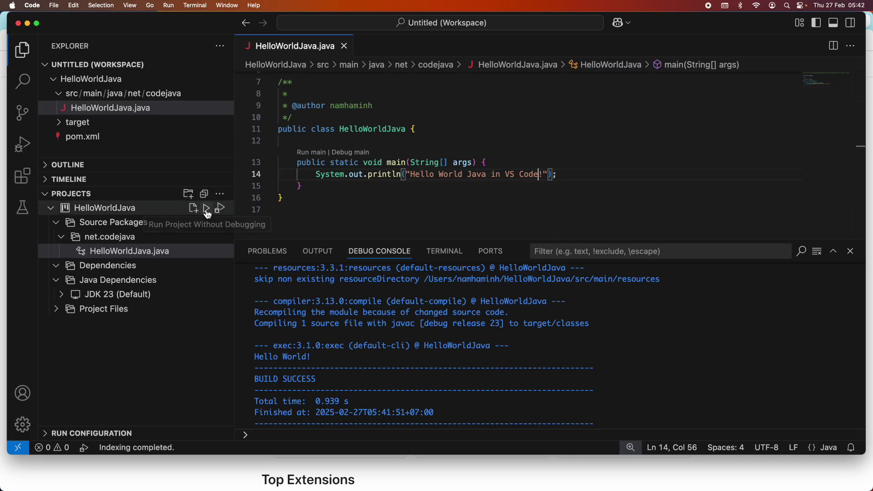
click(209, 210)
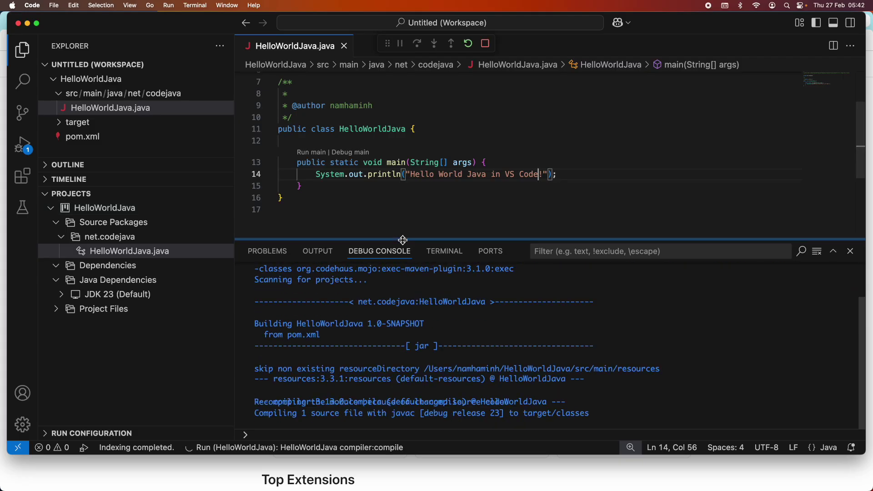
Enlarge the Debug Console to check the 'Hello World Java in VS Code!' output, then shrink it.
drag(405, 235, 402, 185)
drag(403, 356, 242, 358)
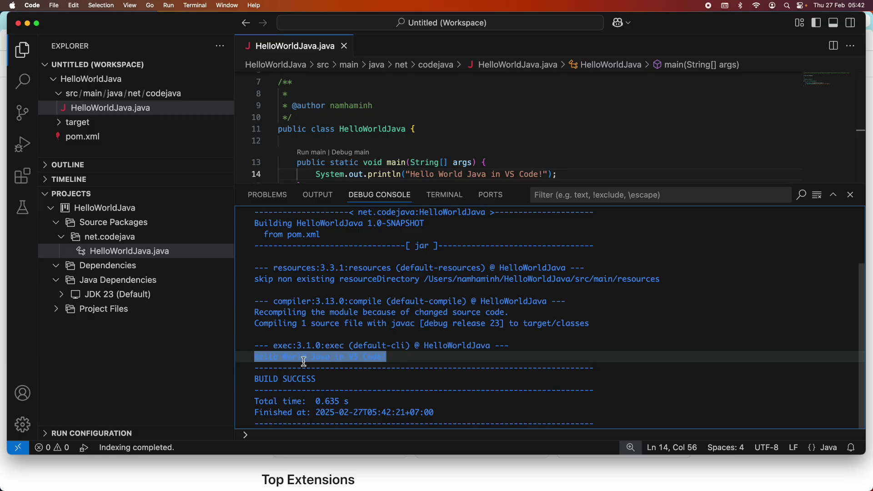
click(409, 357)
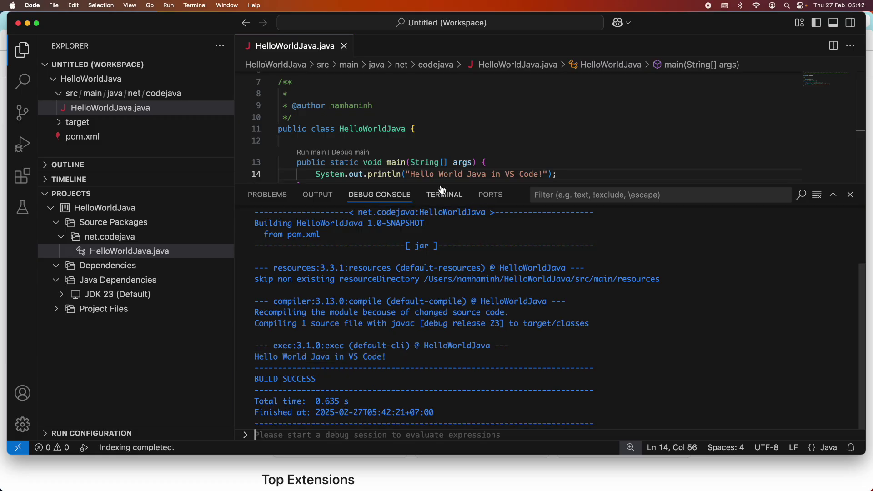
drag(440, 184, 437, 265)
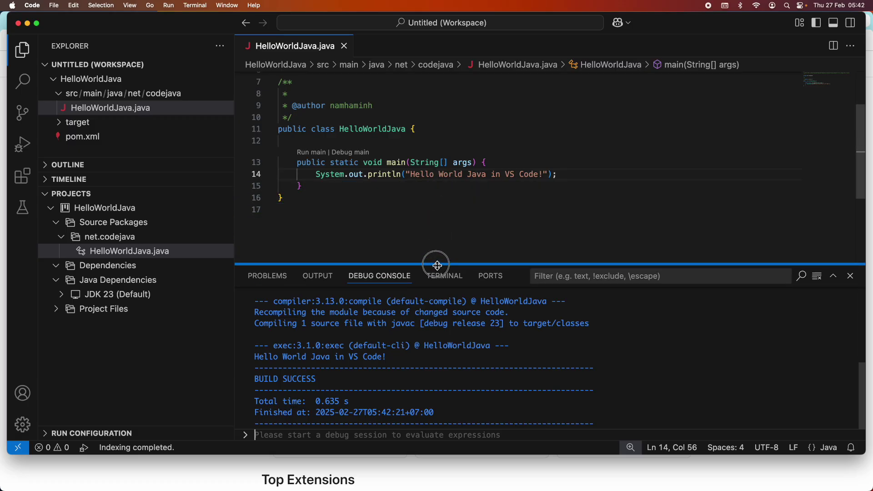